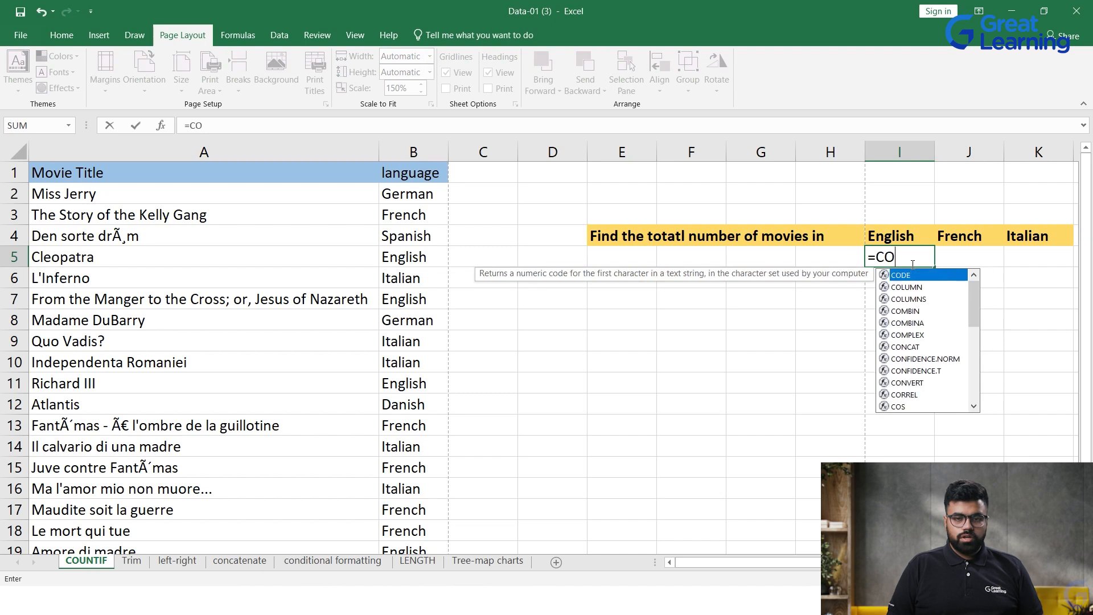
# Complete the formula =COUNTIF(B2:B22, "English") in cell I5 under the English header
pyautogui.write('n')
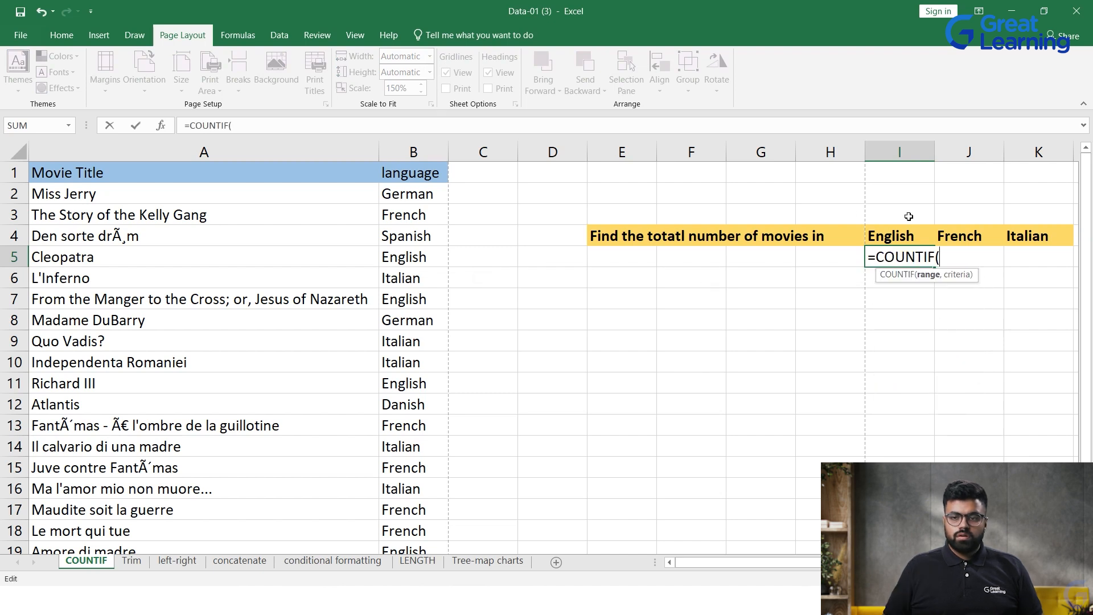
pyautogui.moveTo(414, 195); pyautogui.dragTo(419, 508)
pyautogui.scroll(2, 691, 403)
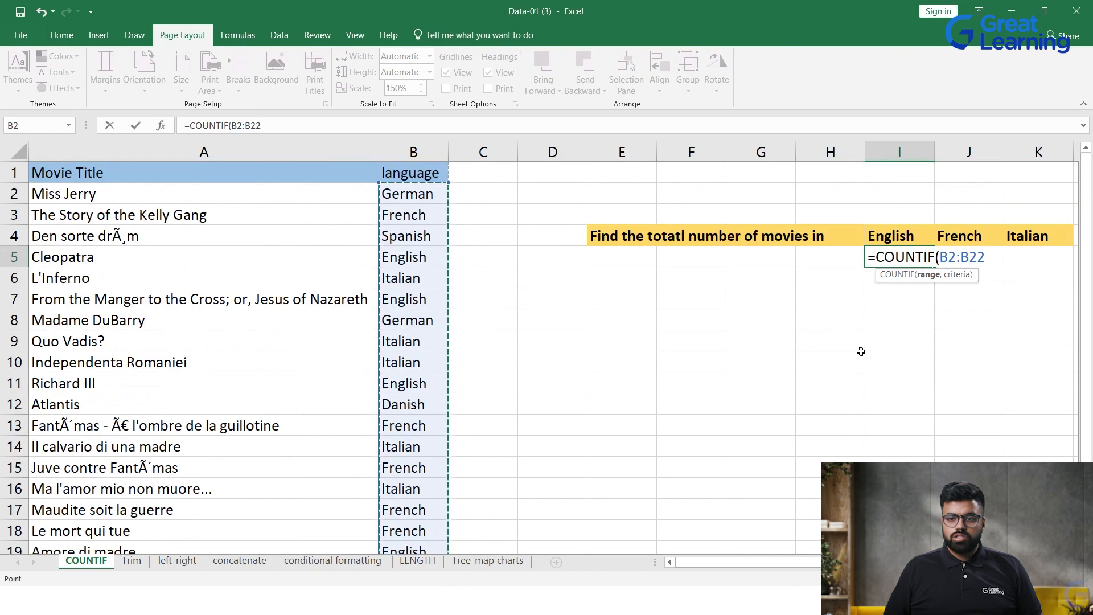
pyautogui.write(',')
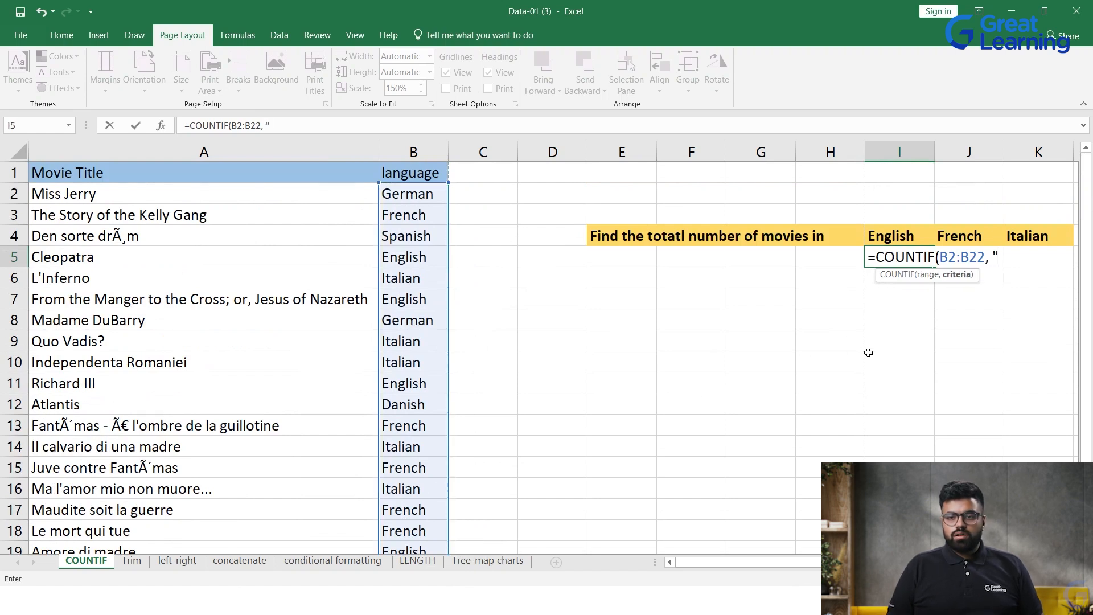
pyautogui.write(' "En')
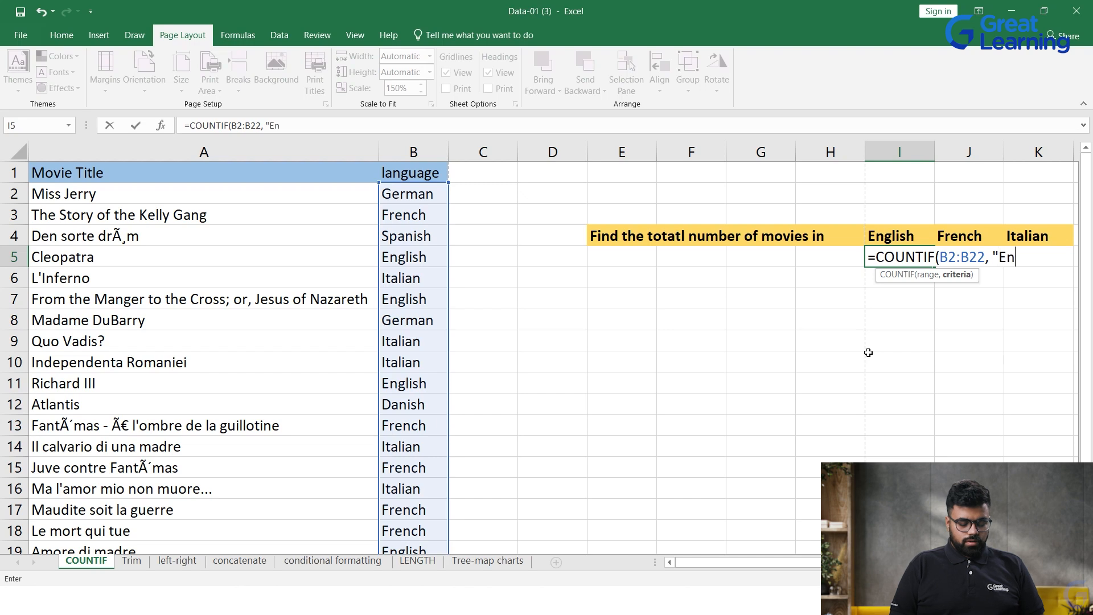
pyautogui.write('glish")')
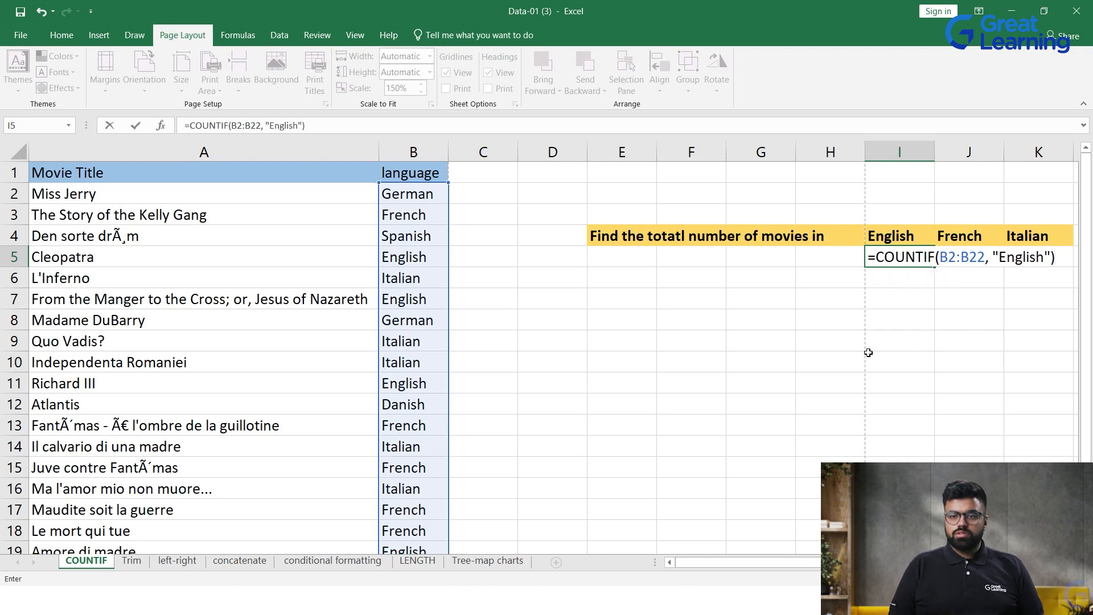
pyautogui.press('Return')
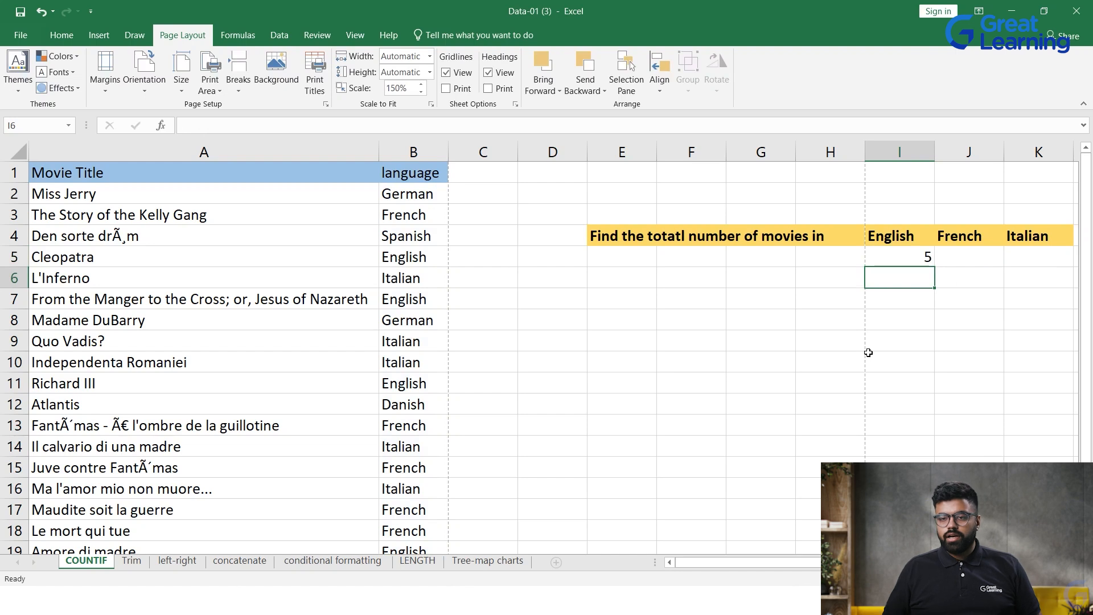
# Check the English count formula against each English entry in the language column
pyautogui.click(892, 262)
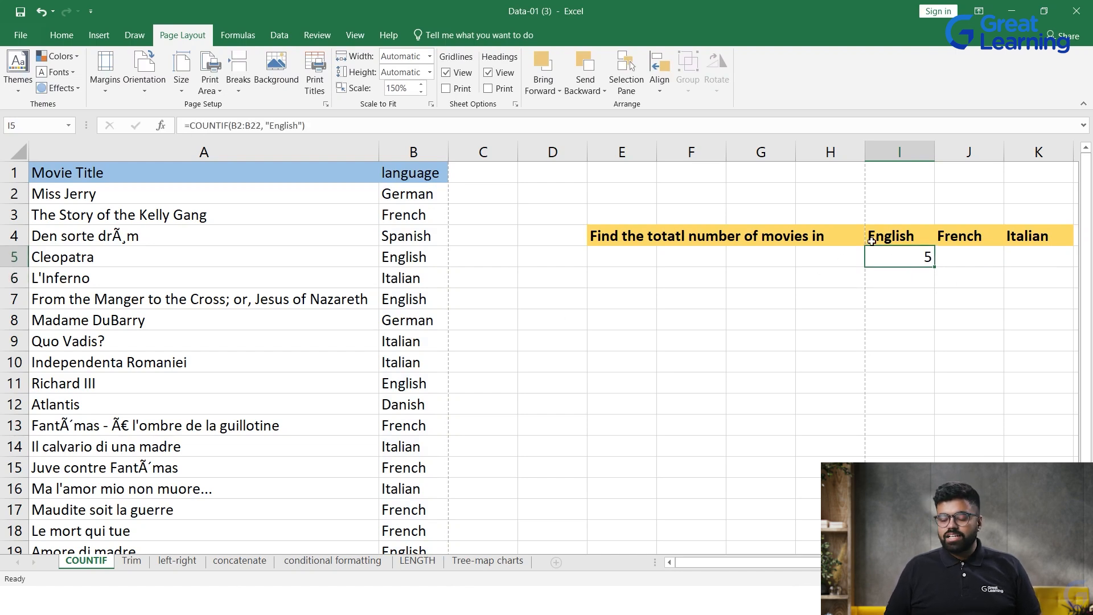
pyautogui.scroll(-5, 481, 263)
pyautogui.scroll(2, 481, 263)
pyautogui.scroll(3, 481, 264)
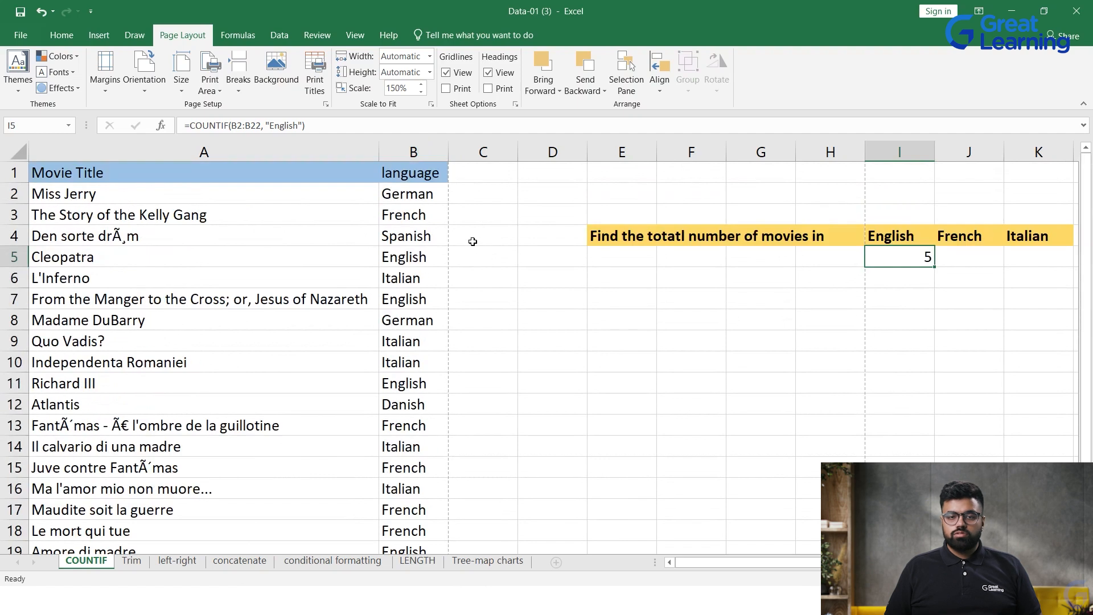
pyautogui.click(417, 260)
pyautogui.click(424, 303)
pyautogui.click(425, 381)
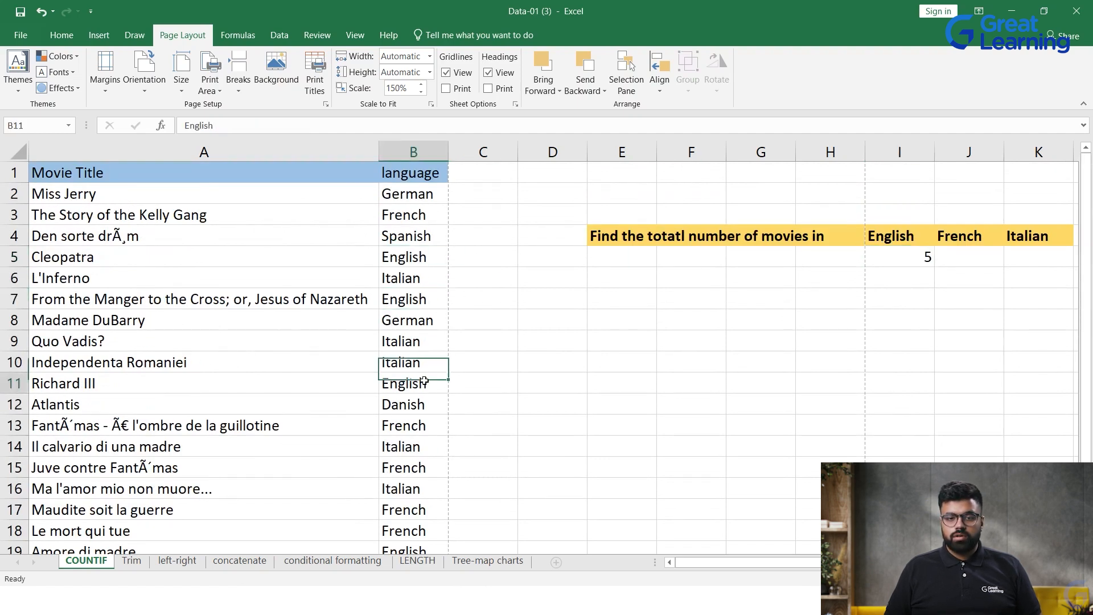
pyautogui.scroll(-2, 425, 381)
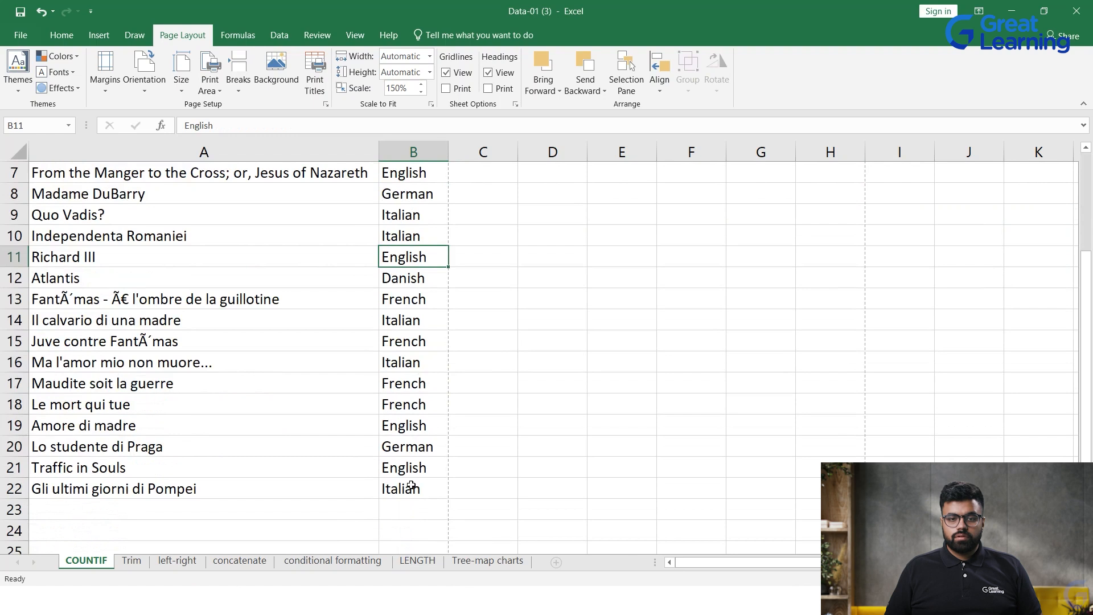
pyautogui.click(401, 429)
pyautogui.click(411, 474)
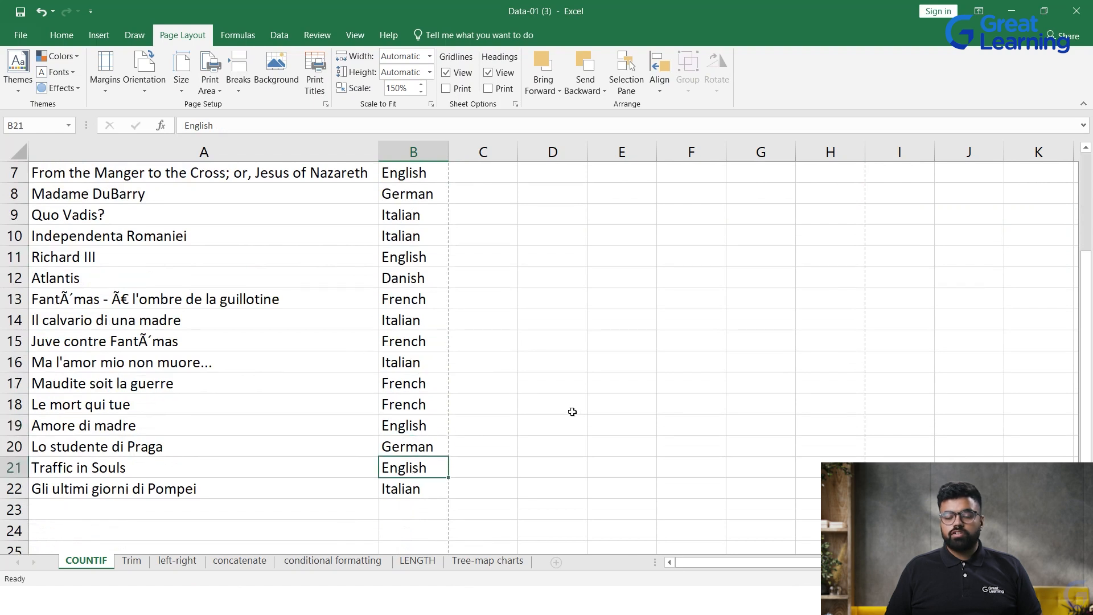
# Begin a COUNTIF formula in cell J5 under the French header, up to its opening parenthesis
pyautogui.scroll(2, 572, 410)
pyautogui.scroll(-1, 911, 239)
pyautogui.doubleClick(958, 194)
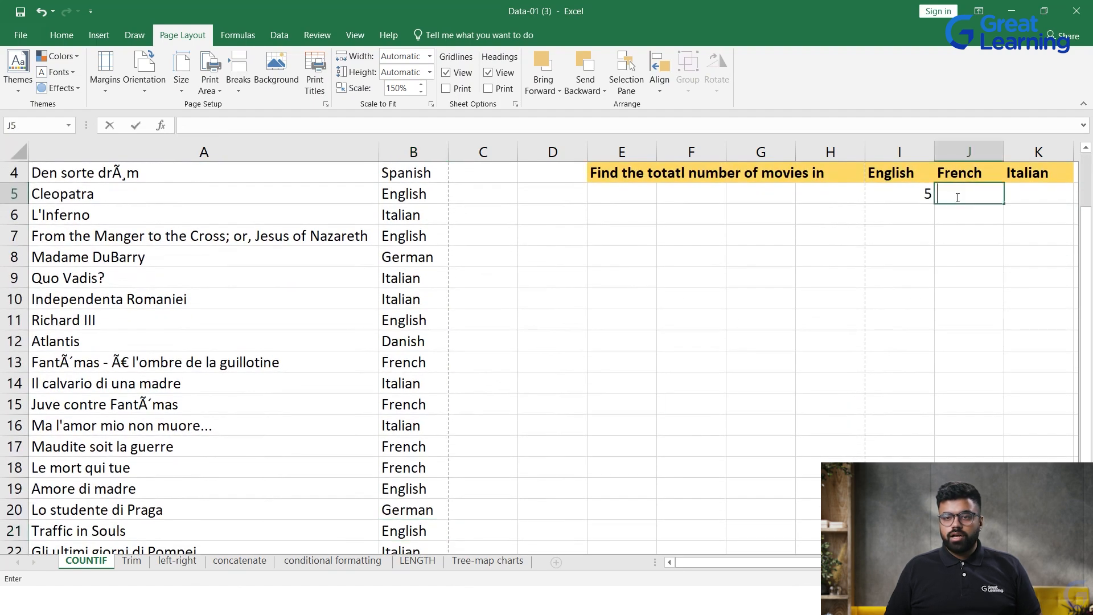
pyautogui.write('=')
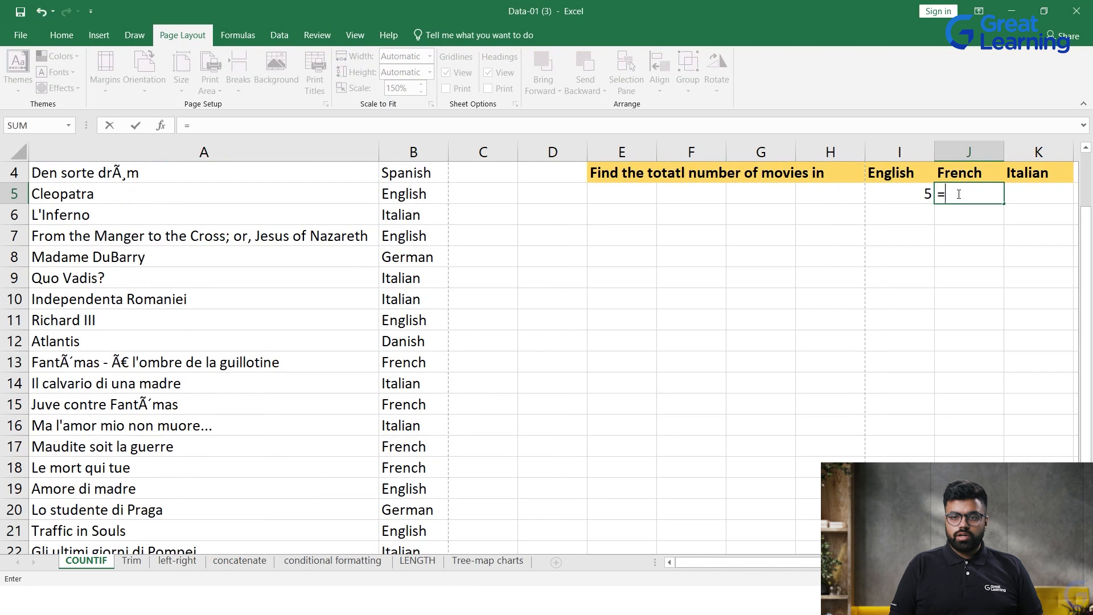
pyautogui.write('COnt')
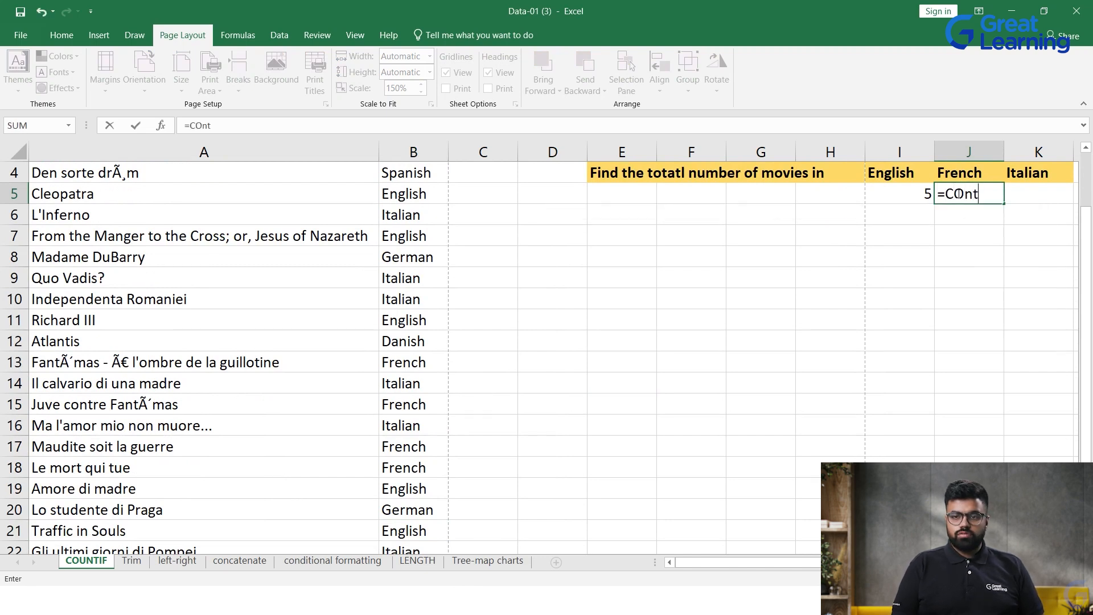
pyautogui.press('BackSpace')
pyautogui.press('BackSpace')
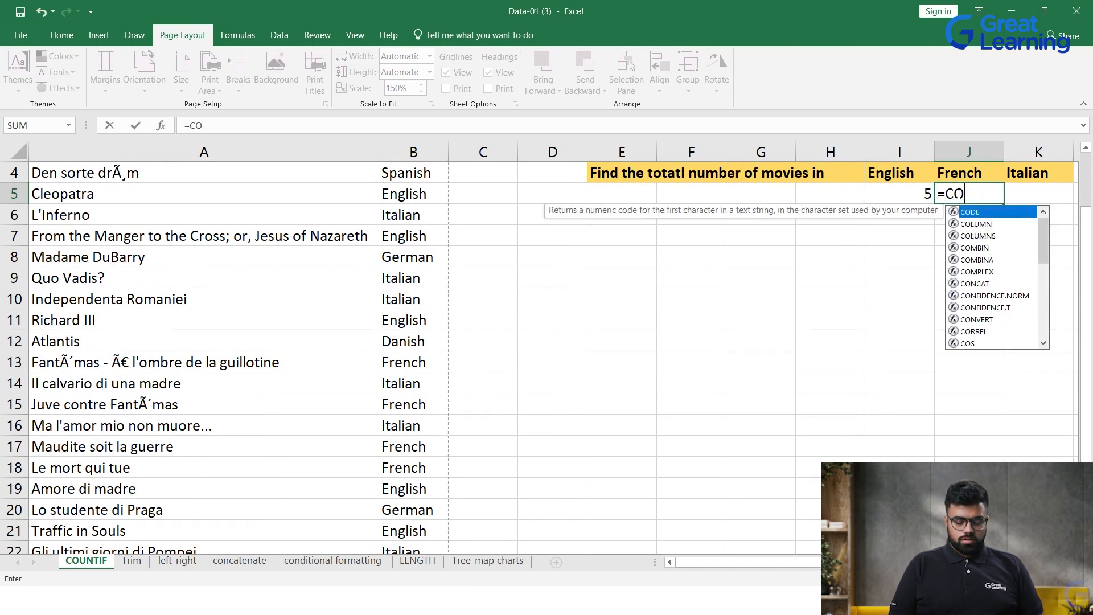
pyautogui.write('OUNTIF')
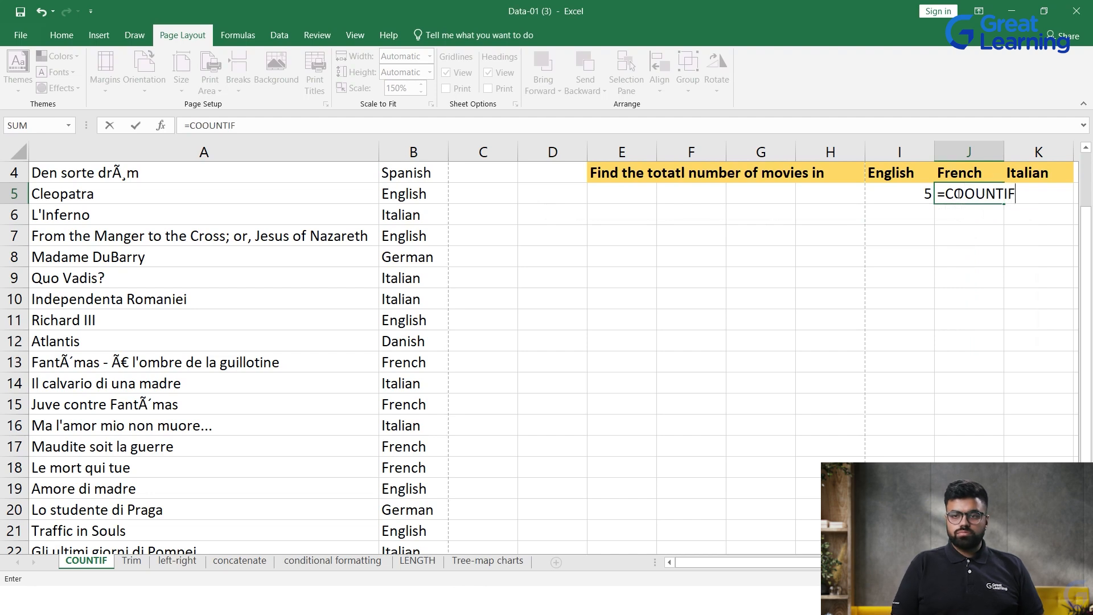
pyautogui.press('BackSpace')
pyautogui.press('BackSpace')
pyautogui.press('BackSpace')
pyautogui.press('BackSpace')
pyautogui.press('BackSpace')
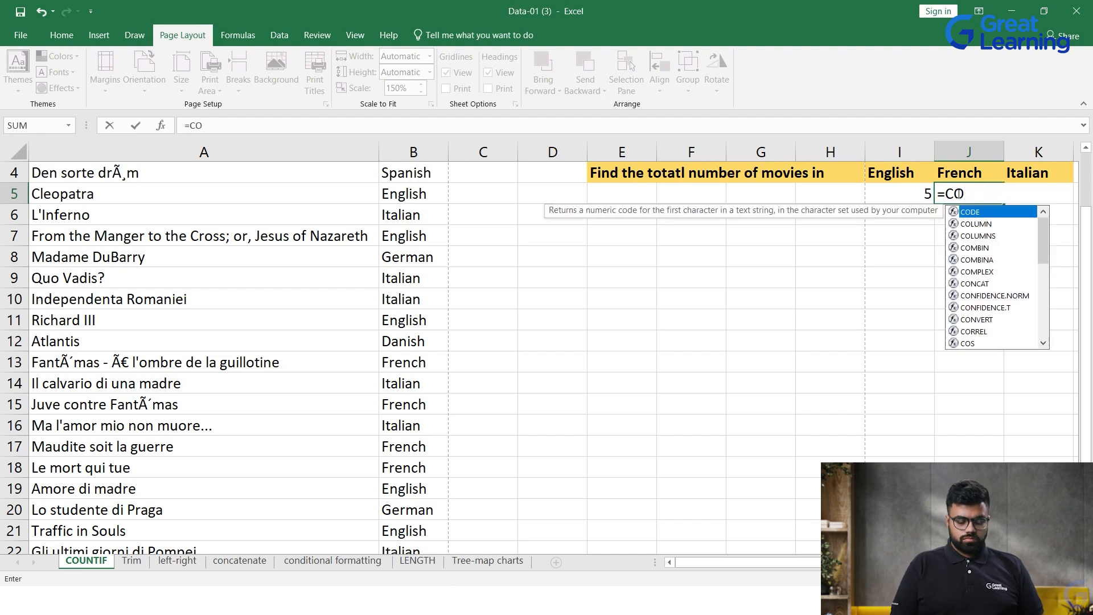
pyautogui.write('UNT')
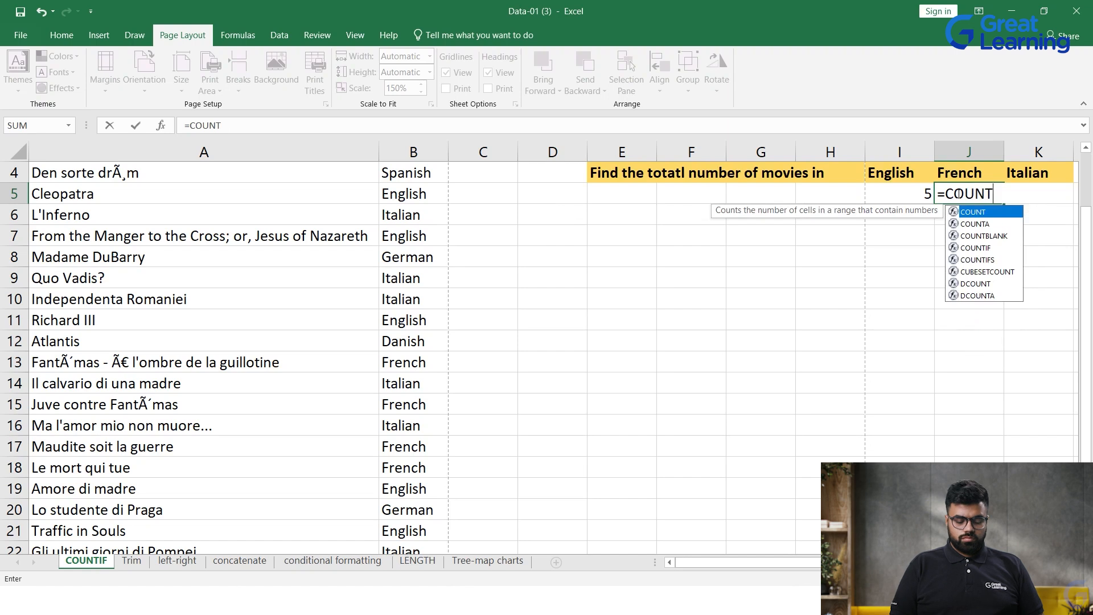
pyautogui.write('IF')
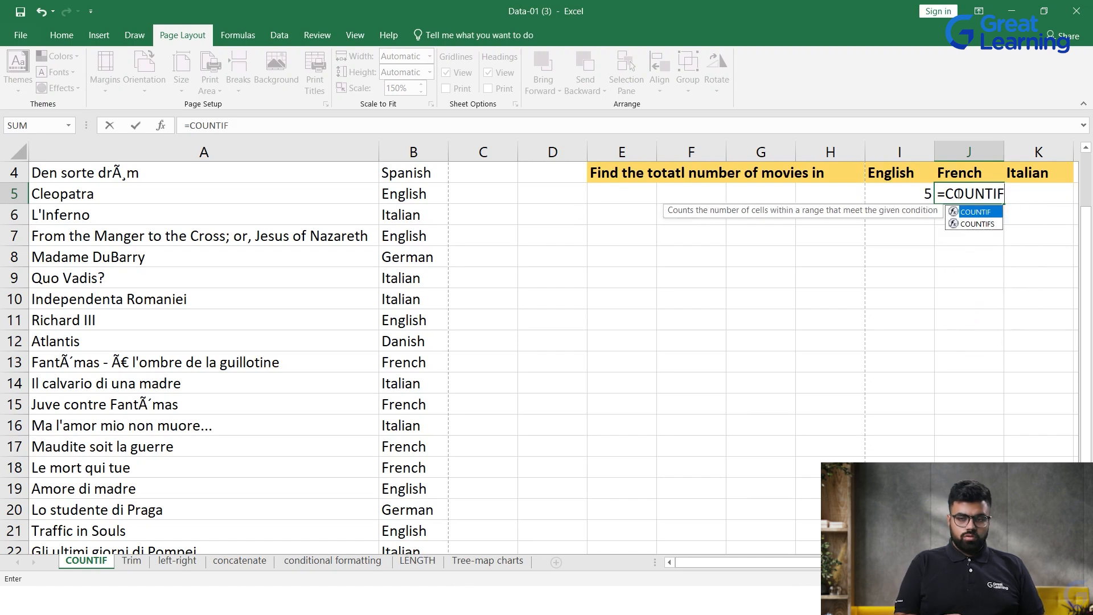
pyautogui.write('(')
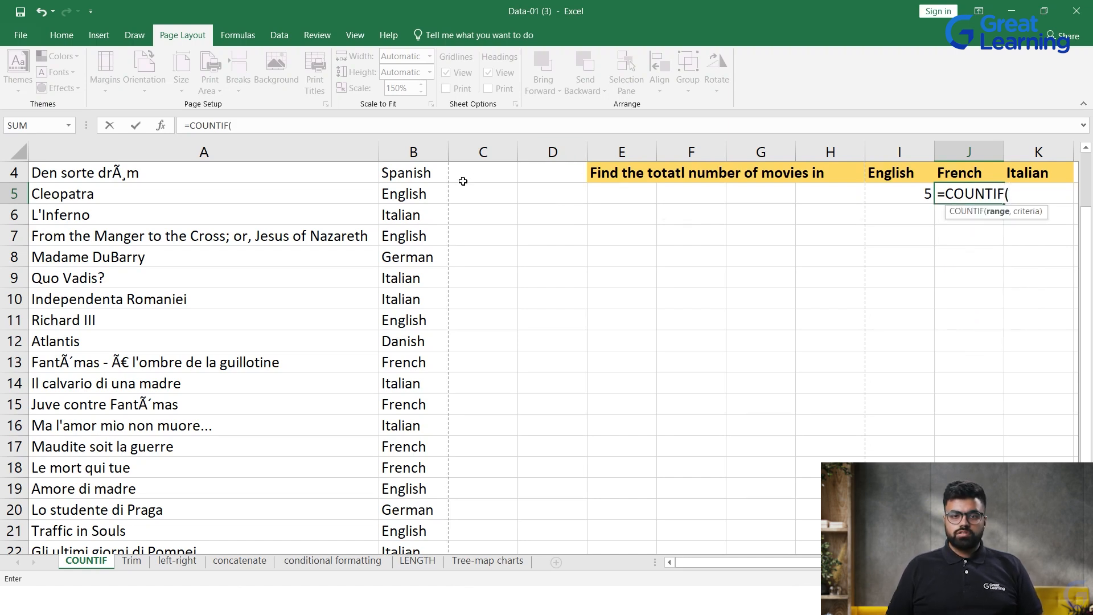
# Give the J5 COUNTIF formula the range B2:B22 and the unquoted criterion French, and enter it
pyautogui.scroll(1, 463, 181)
pyautogui.moveTo(414, 193); pyautogui.dragTo(415, 505)
pyautogui.click(415, 505)
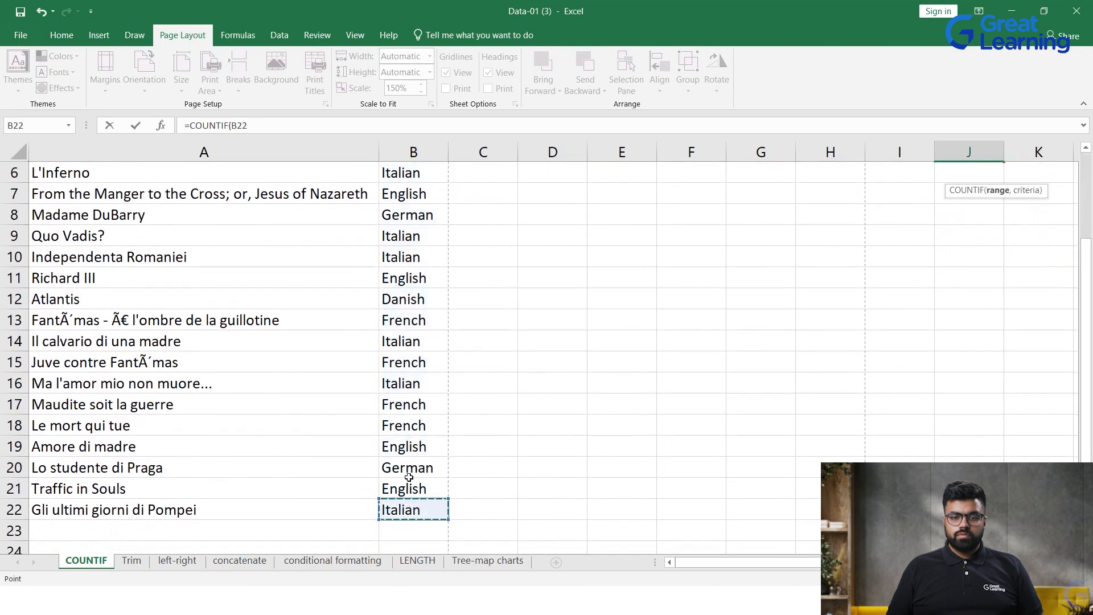
pyautogui.scroll(2, 409, 477)
pyautogui.moveTo(402, 192); pyautogui.dragTo(429, 507)
pyautogui.scroll(2, 721, 359)
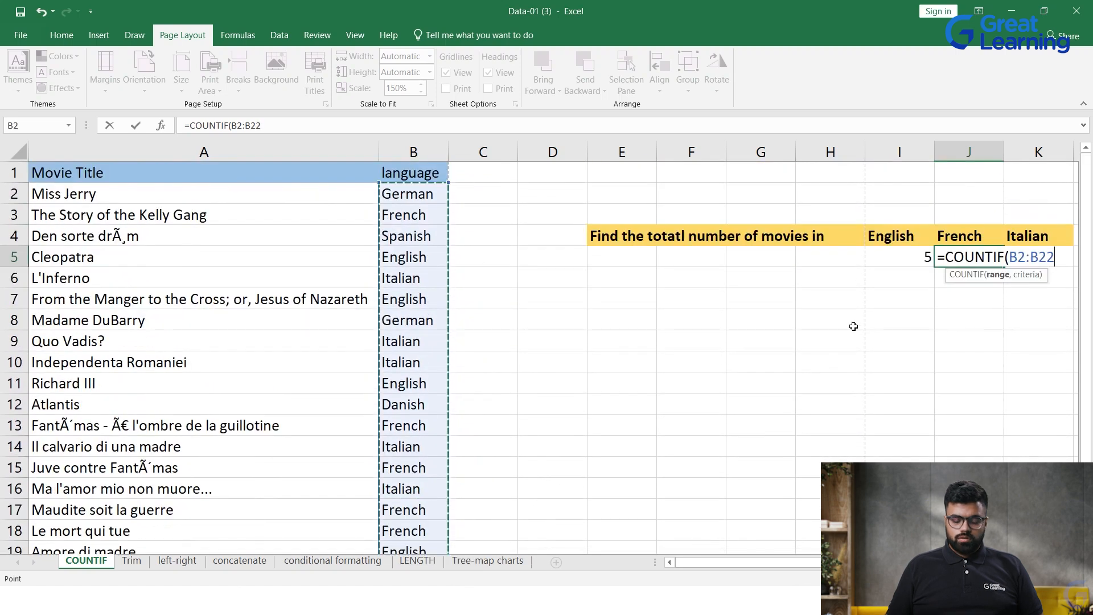
pyautogui.write(',')
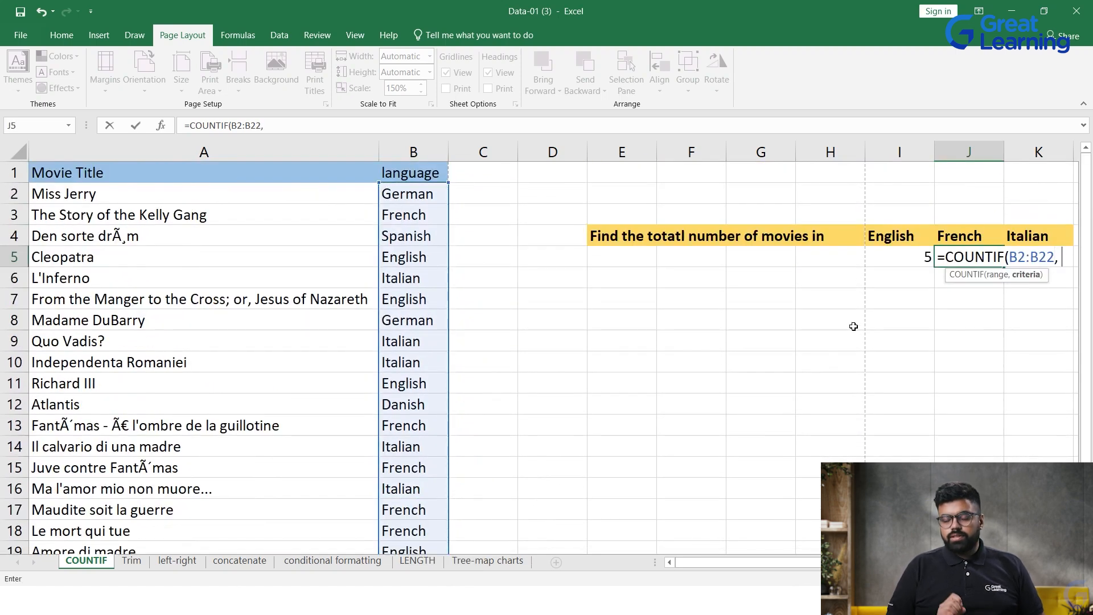
pyautogui.write(' French')
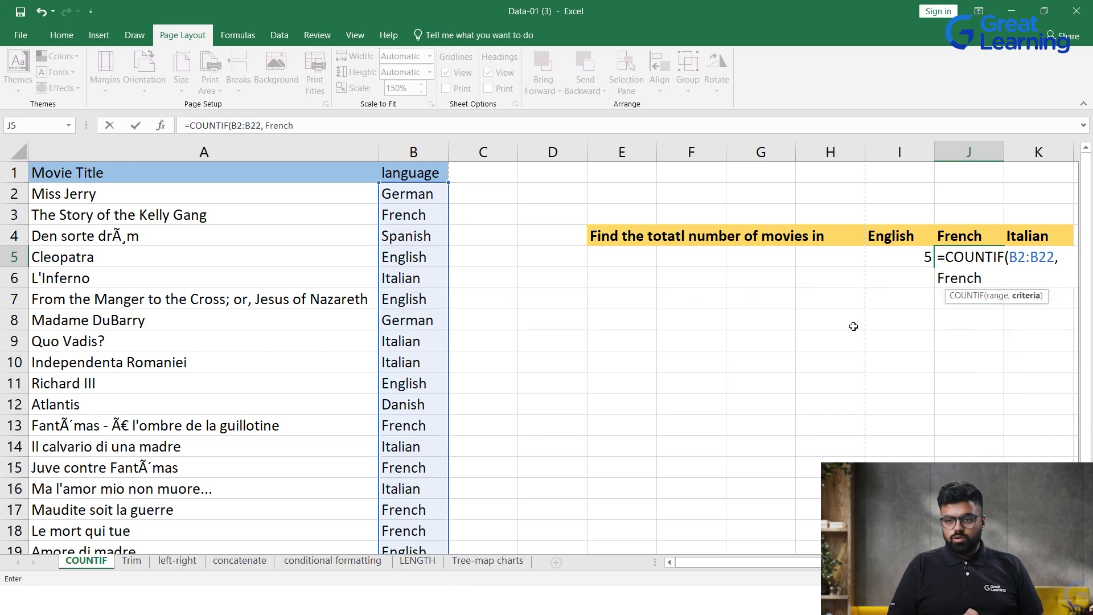
pyautogui.write(')')
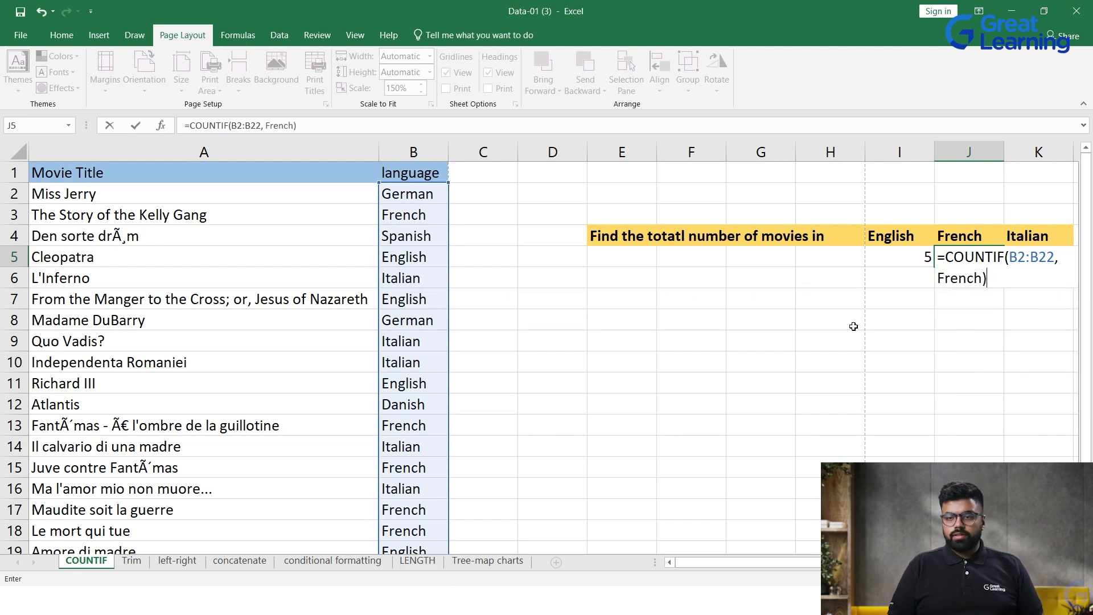
pyautogui.press('Return')
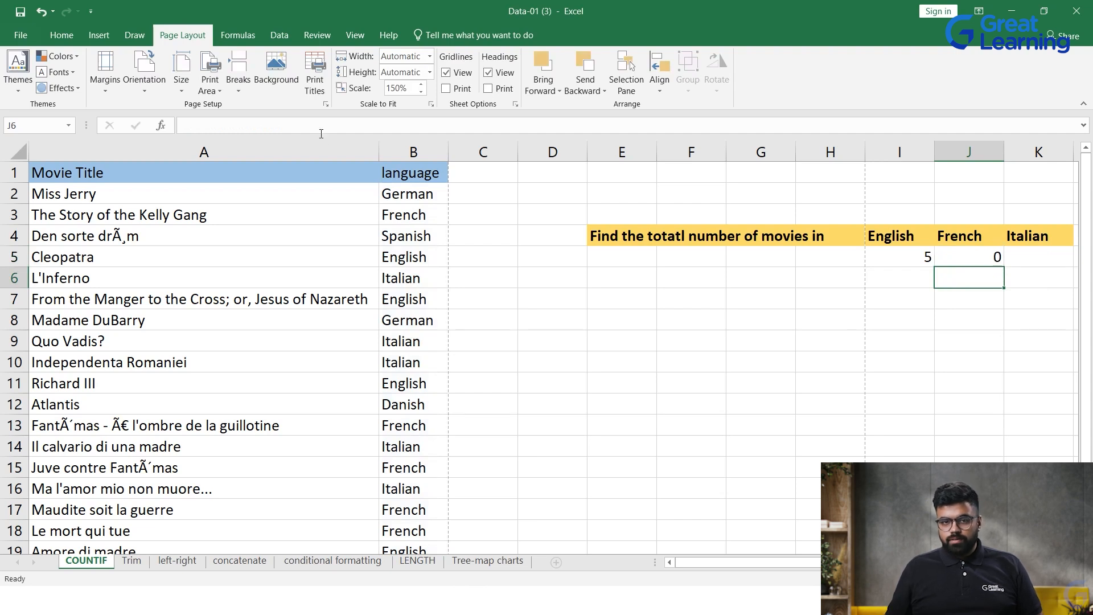
# Correct the J5 formula by enclosing the criterion in double quotes, giving =COUNTIF(B2:B22, "French")
pyautogui.scroll(-7, 458, 361)
pyautogui.scroll(7, 459, 361)
pyautogui.doubleClick(989, 257)
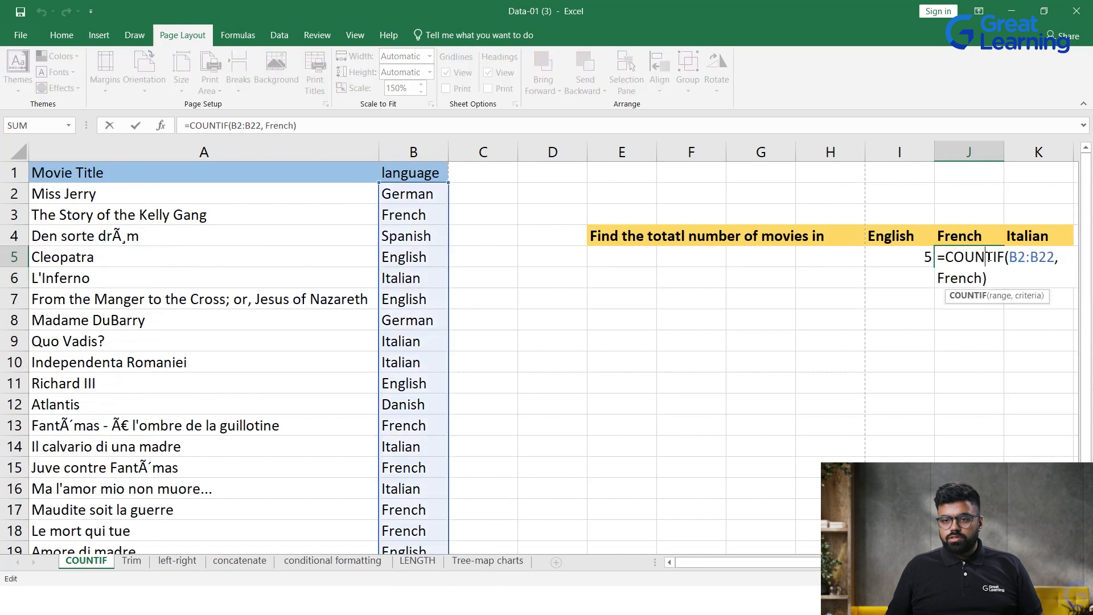
pyautogui.click(983, 278)
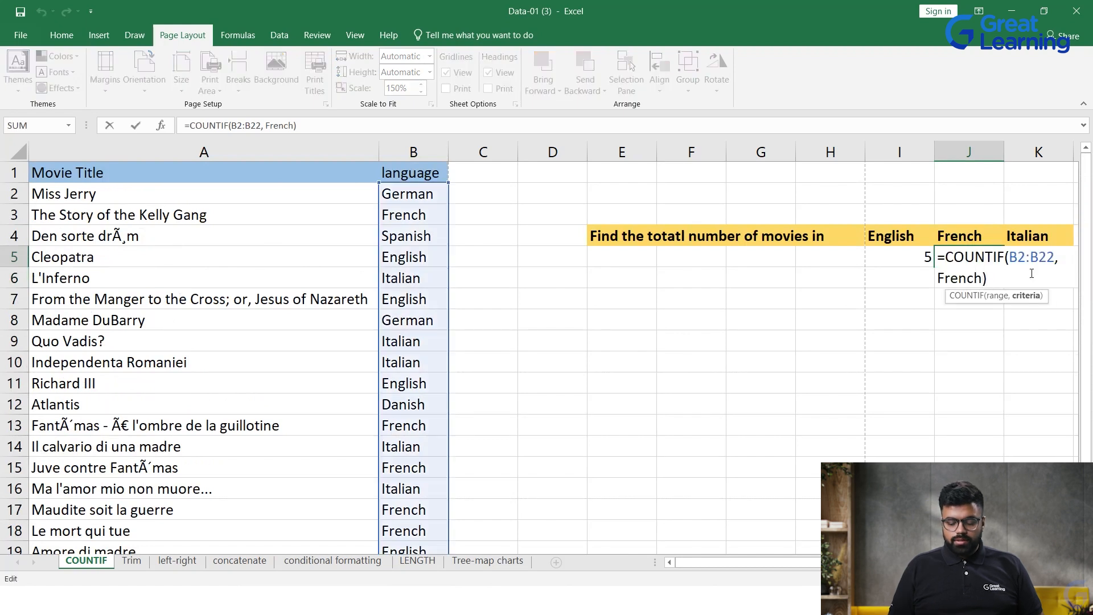
pyautogui.write('"')
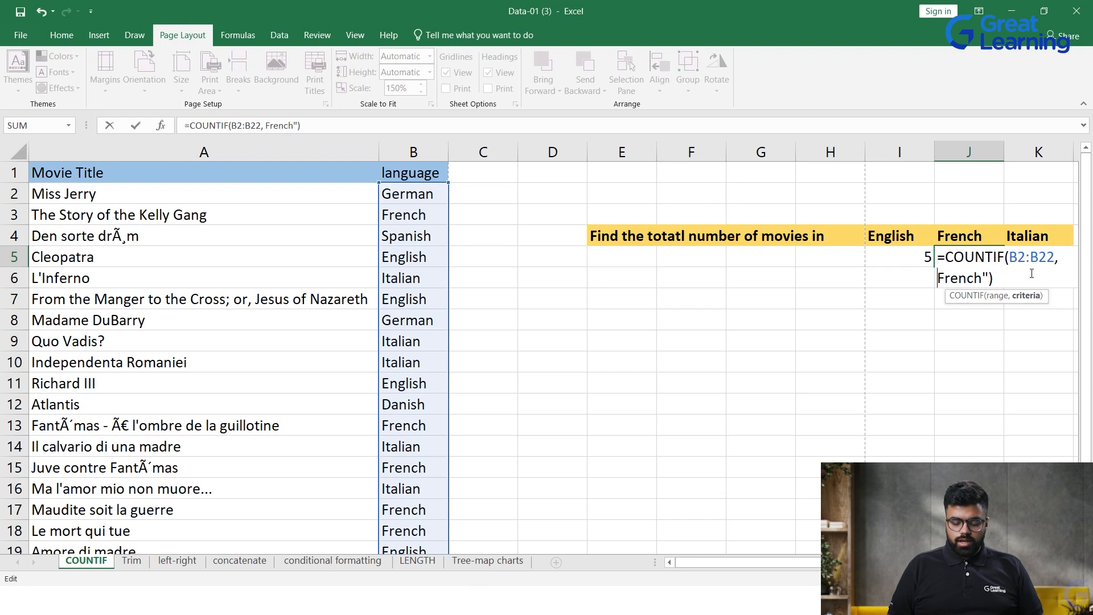
pyautogui.write('"')
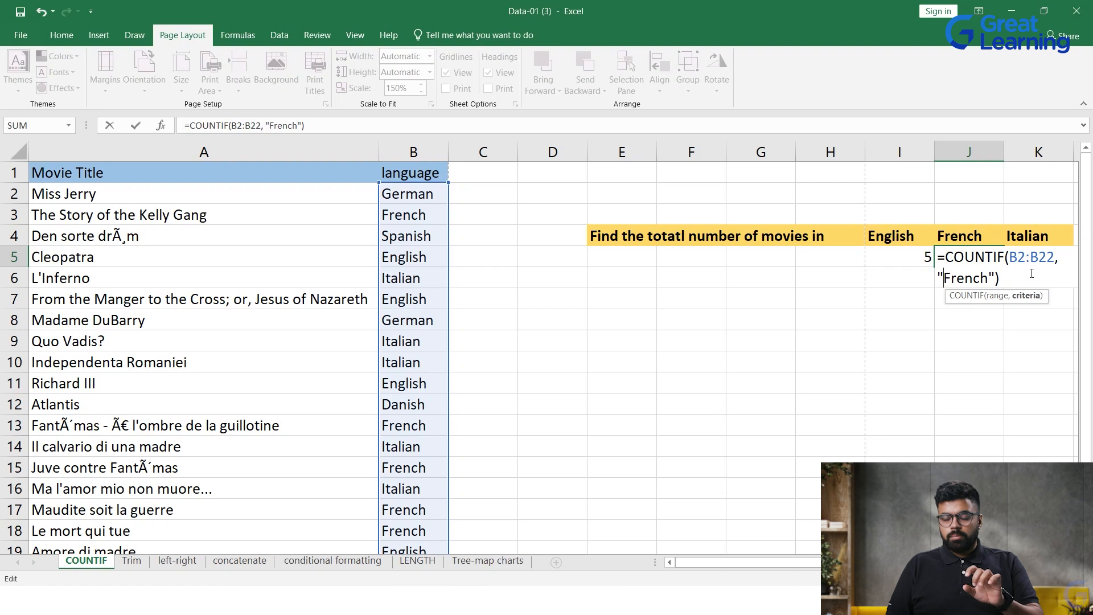
pyautogui.press('Return')
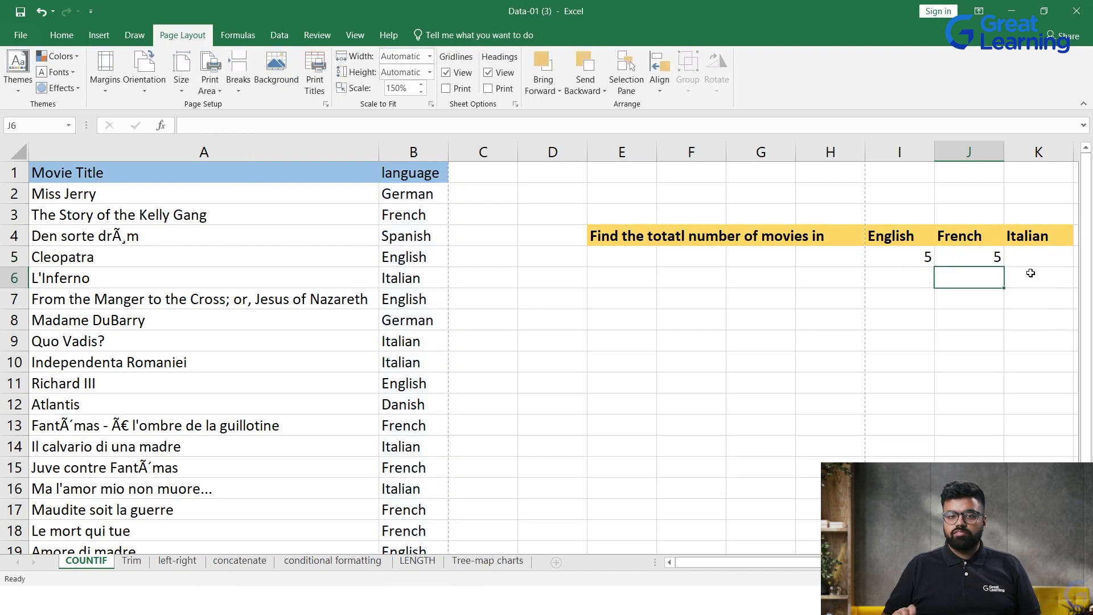
pyautogui.click(1001, 251)
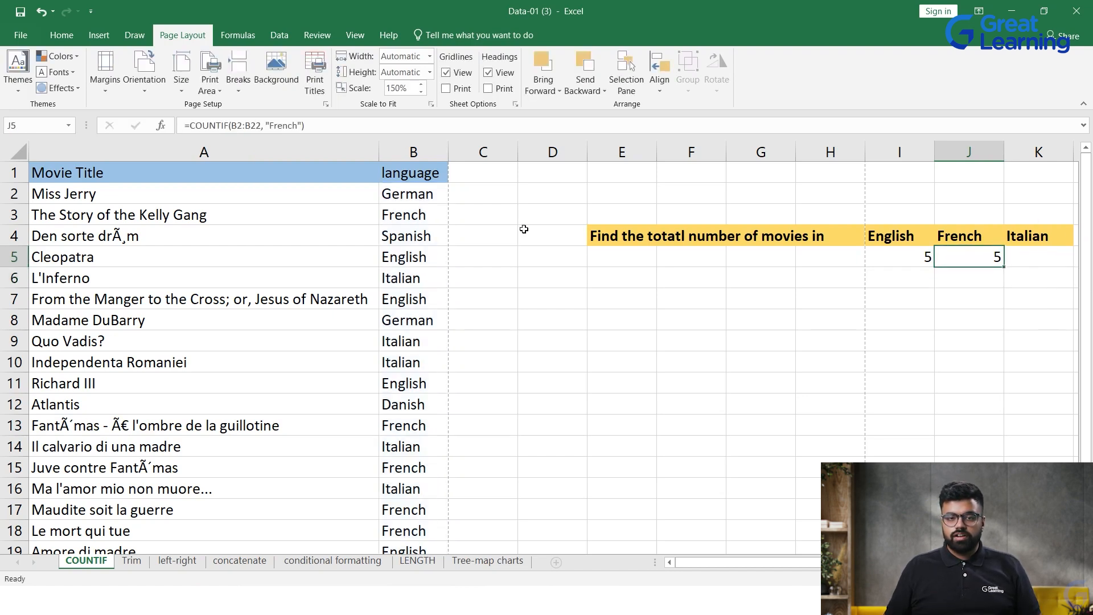
pyautogui.click(1033, 262)
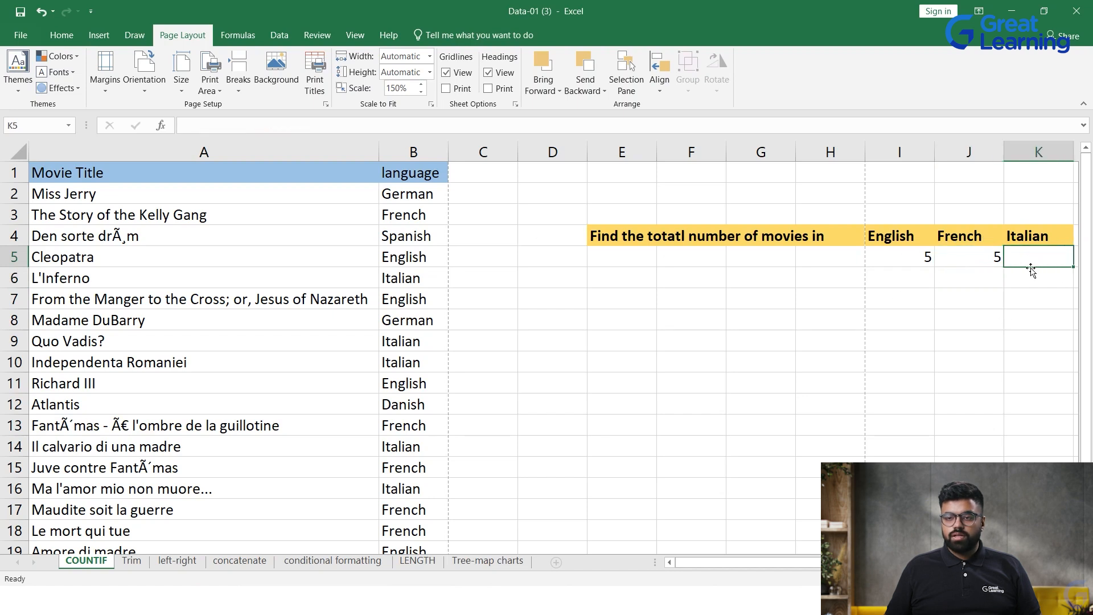
pyautogui.moveTo(629, 314); pyautogui.dragTo(623, 307)
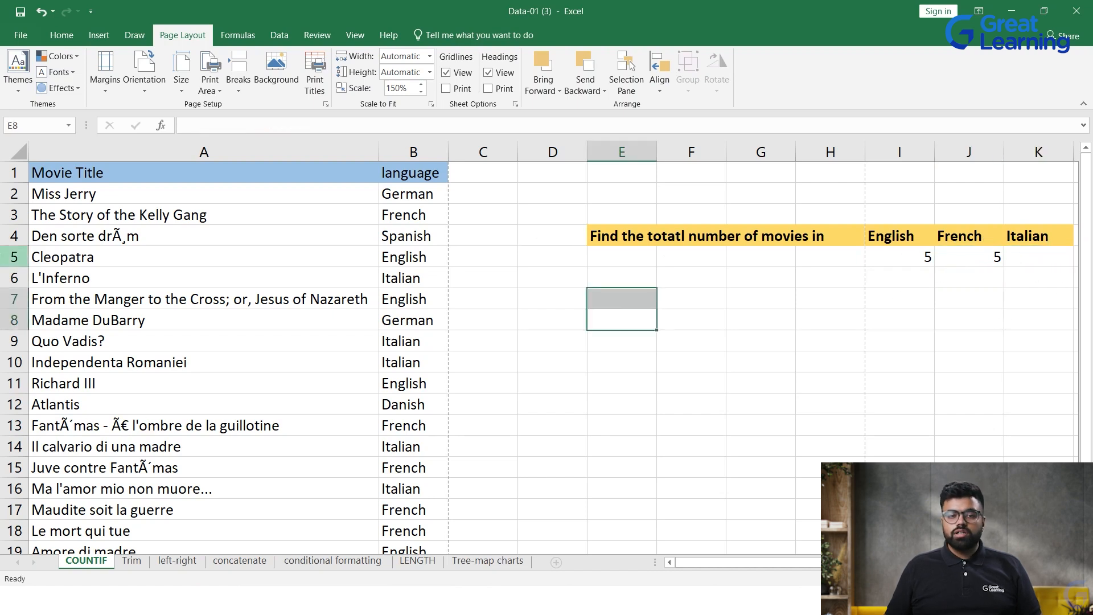
# Switch to the Trim worksheet
pyautogui.click(129, 562)
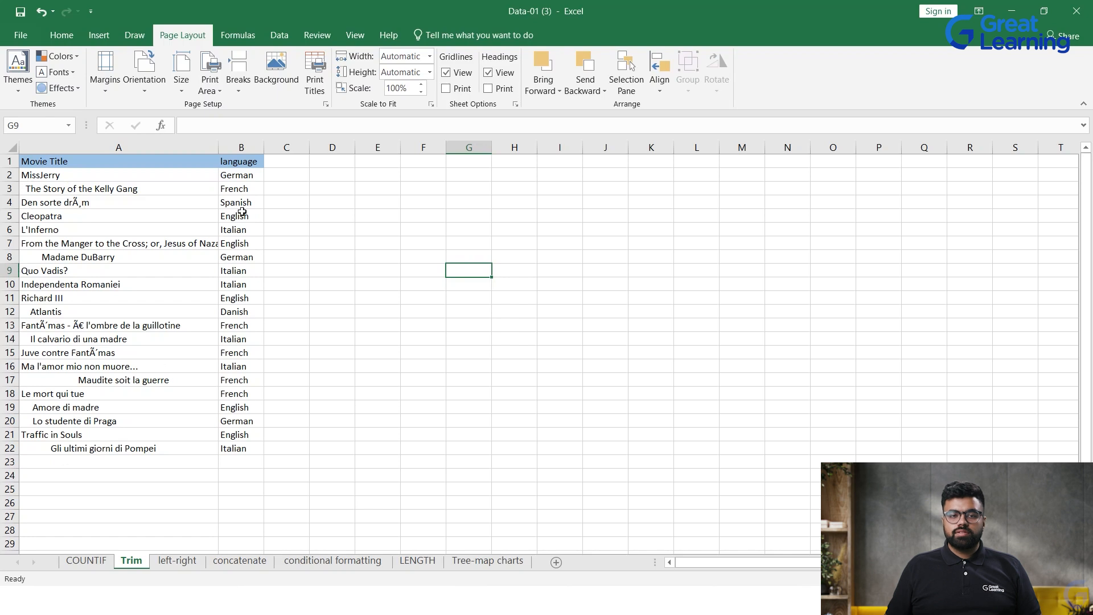
# Enter the formula =TRIM(A2) in cell C2 to strip extra spaces from the first movie title
pyautogui.click(270, 177)
pyautogui.write('=')
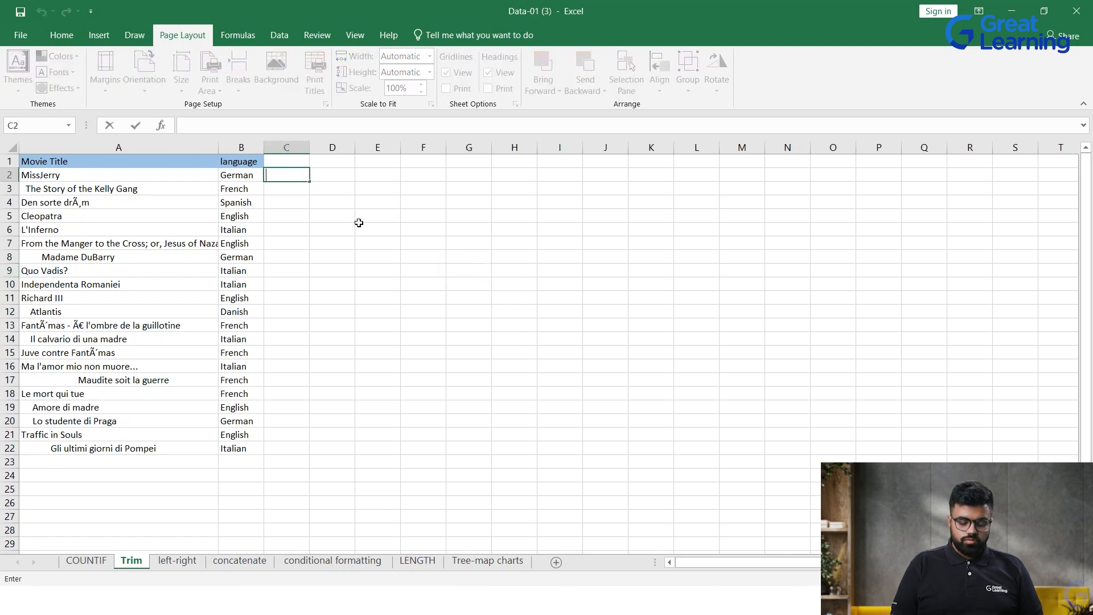
pyautogui.write('Trim')
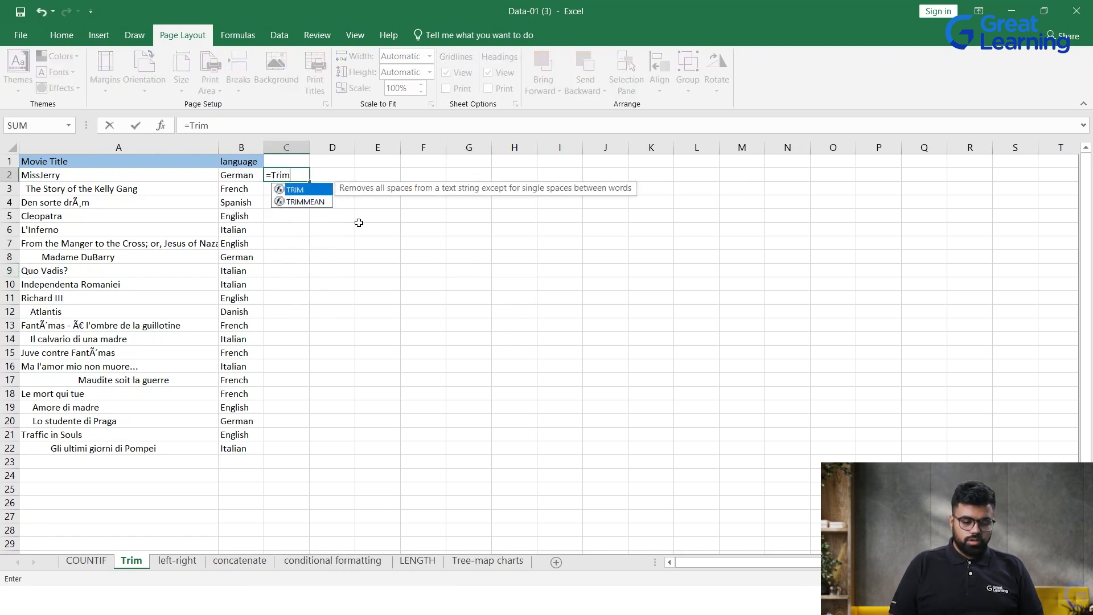
pyautogui.write('(')
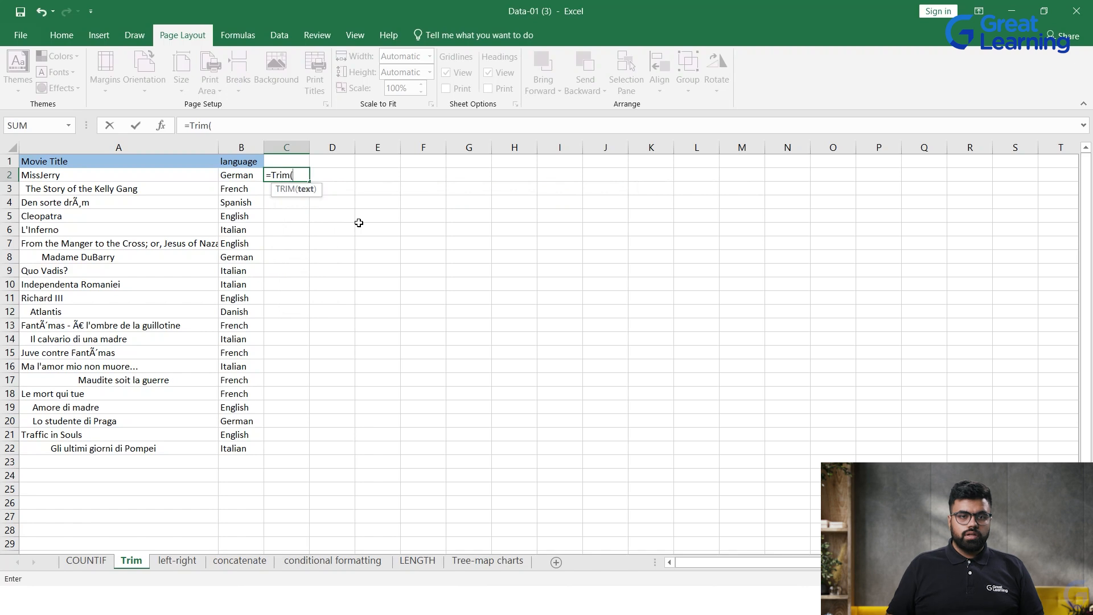
pyautogui.click(112, 181)
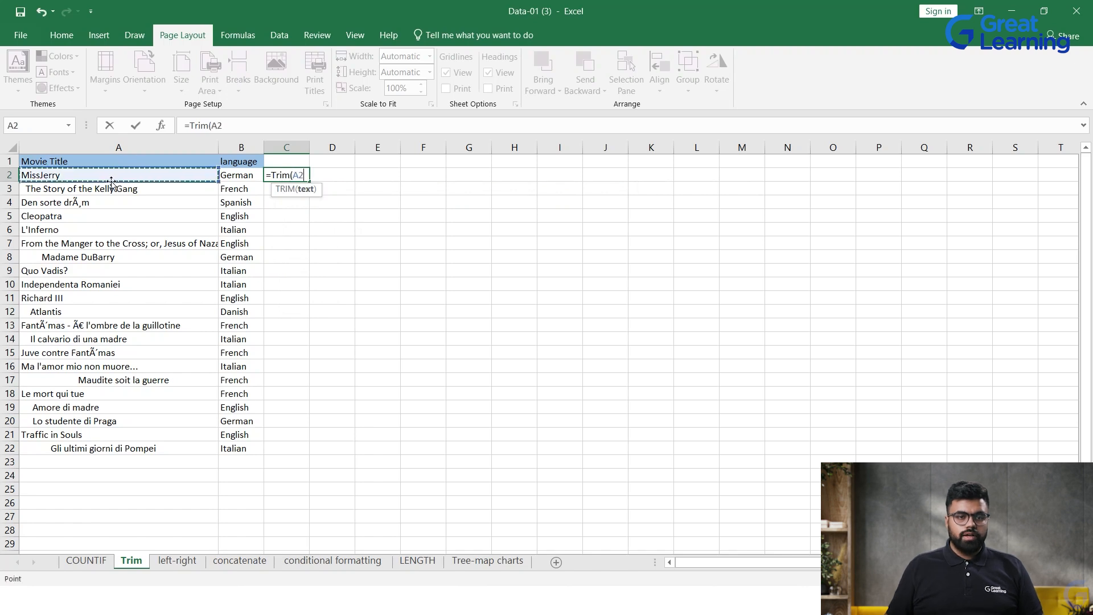
pyautogui.write(')')
pyautogui.press('Return')
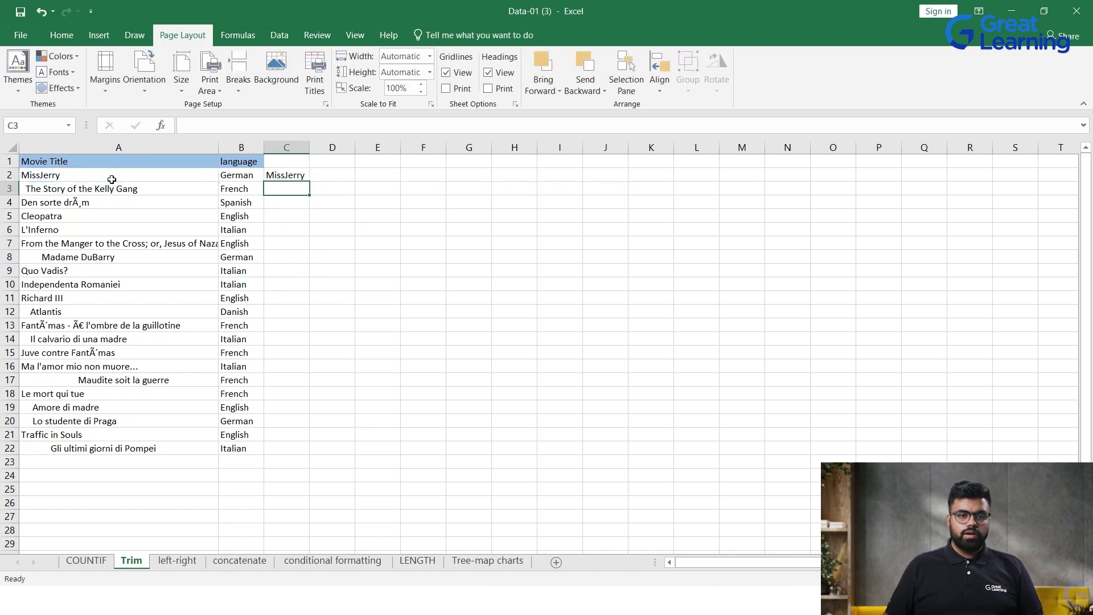
# Copy the TRIM formula from C2 down to C22 and autofit the width of column C
pyautogui.click(280, 176)
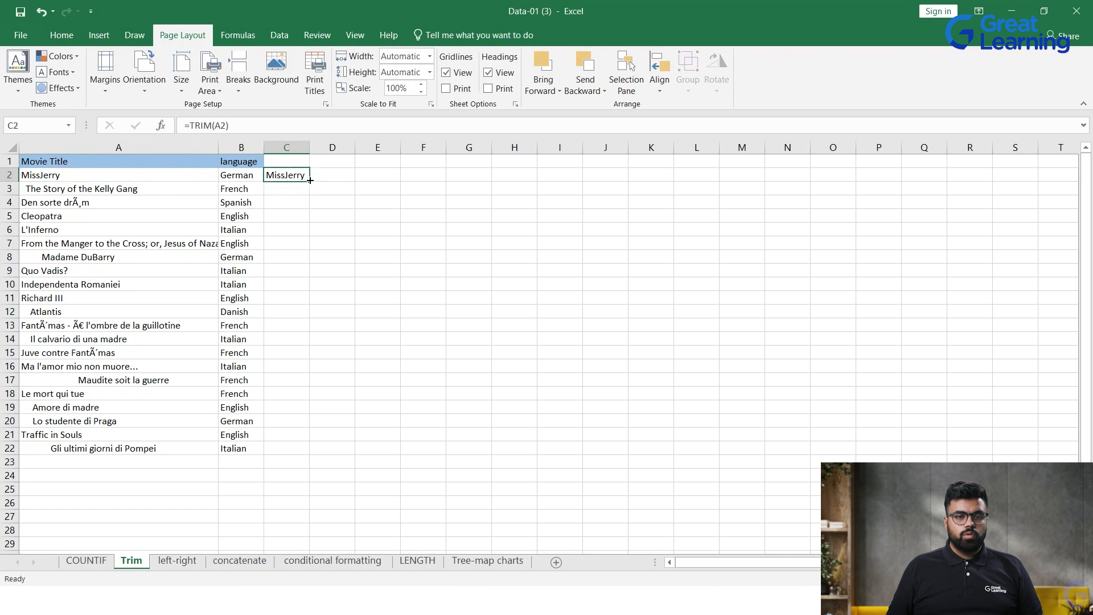
pyautogui.moveTo(309, 180); pyautogui.dragTo(322, 454)
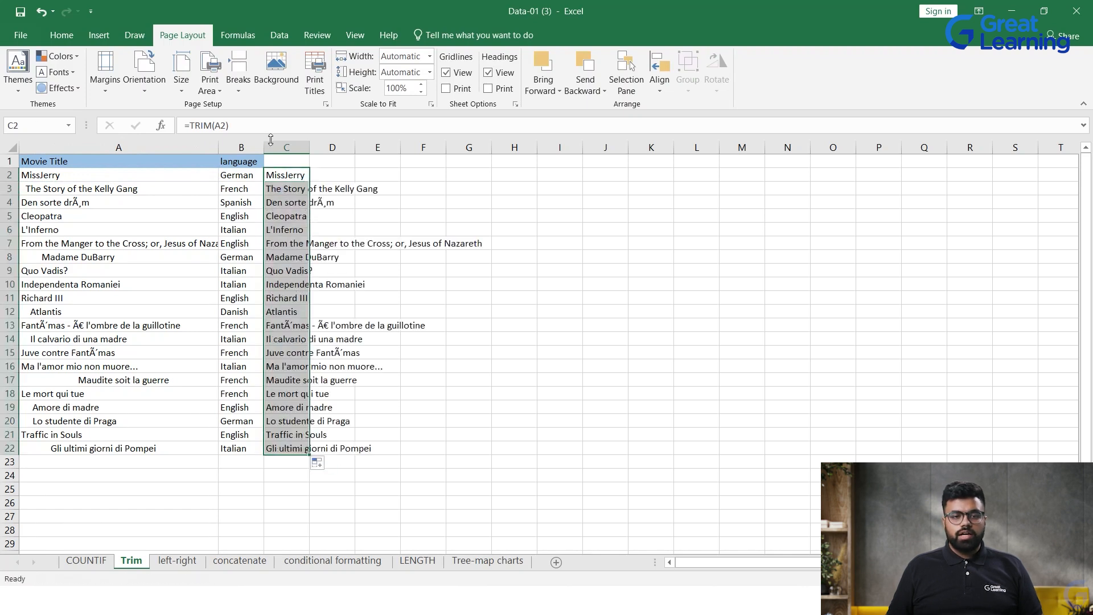
pyautogui.doubleClick(309, 147)
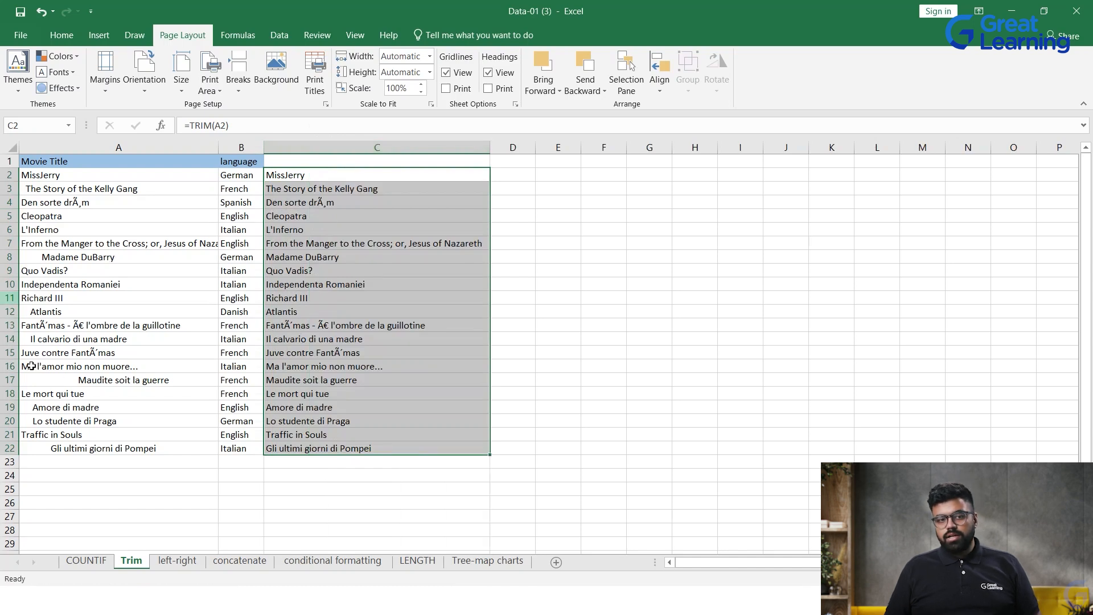
pyautogui.click(839, 392)
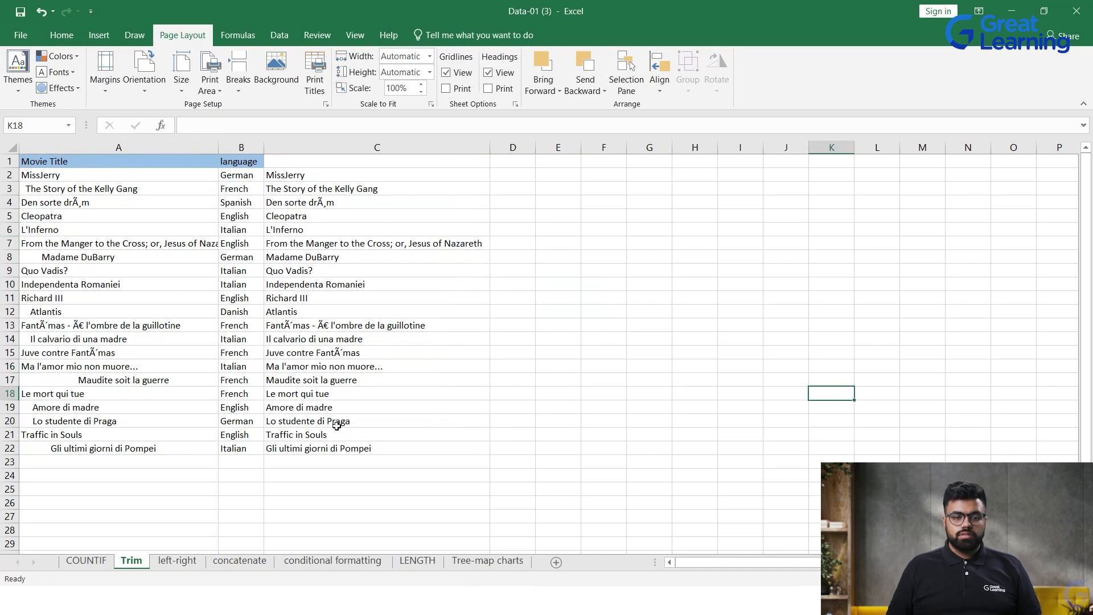
# On the left-right worksheet, enter =LEFT(B2, 6) in C2 and copy the formula down to C24
pyautogui.click(179, 562)
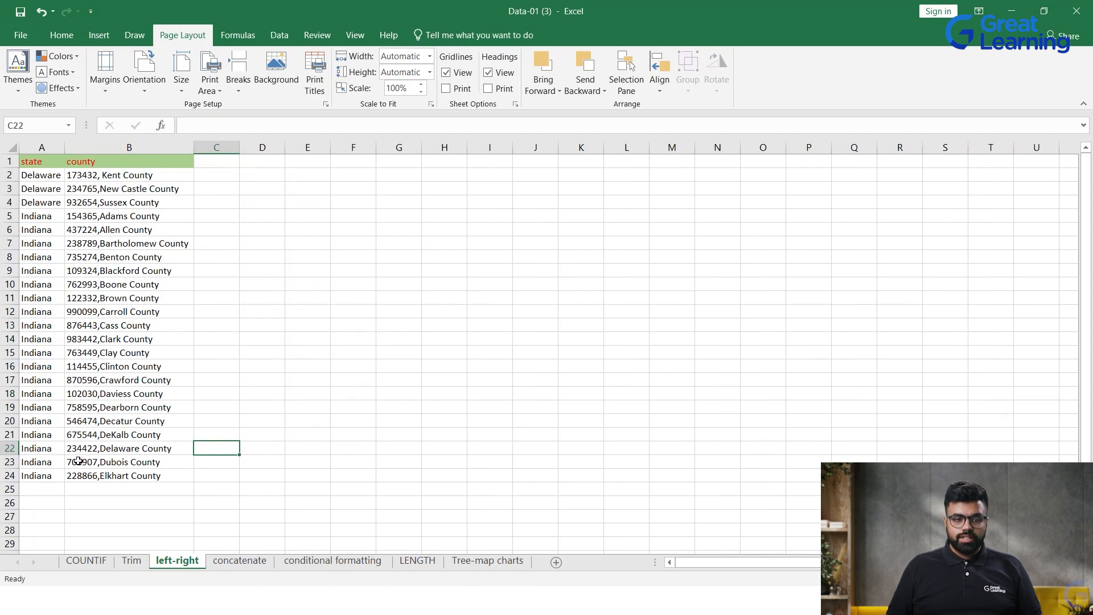
pyautogui.click(216, 176)
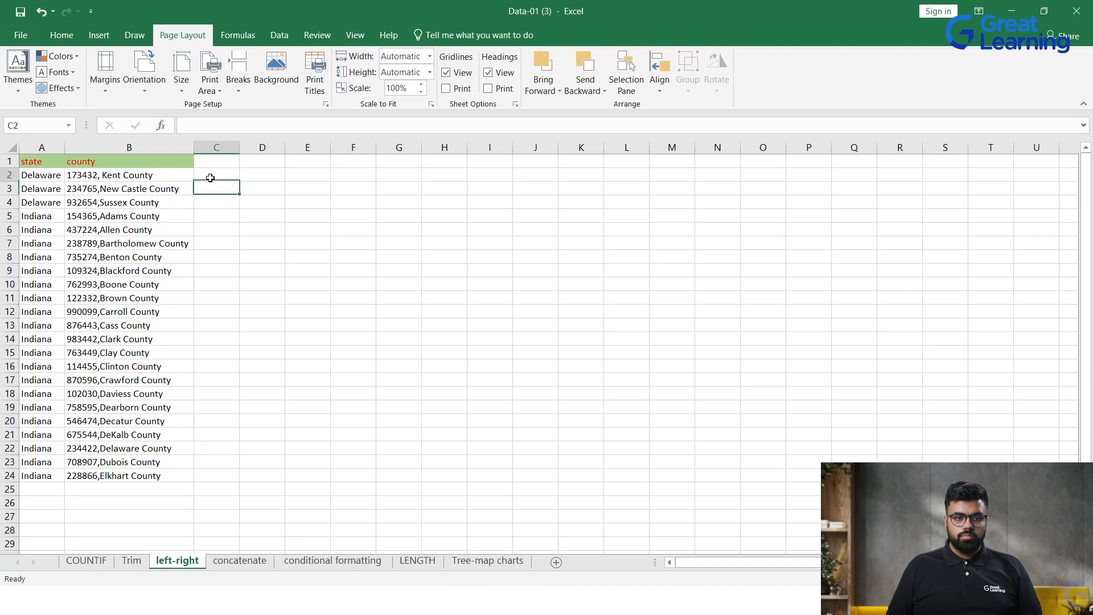
pyautogui.write('=')
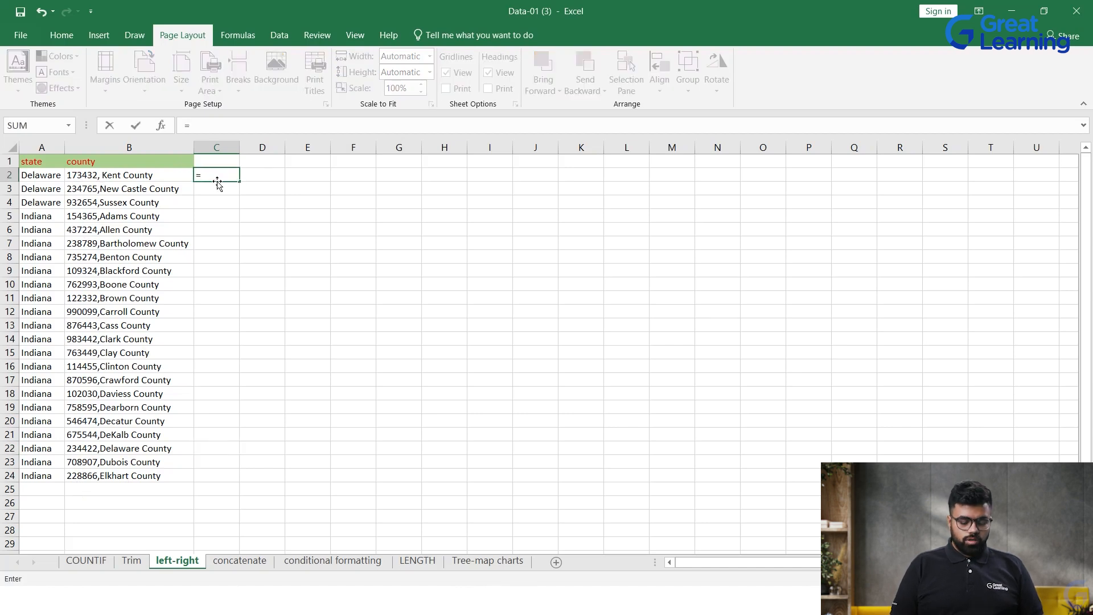
pyautogui.write('LEFT(')
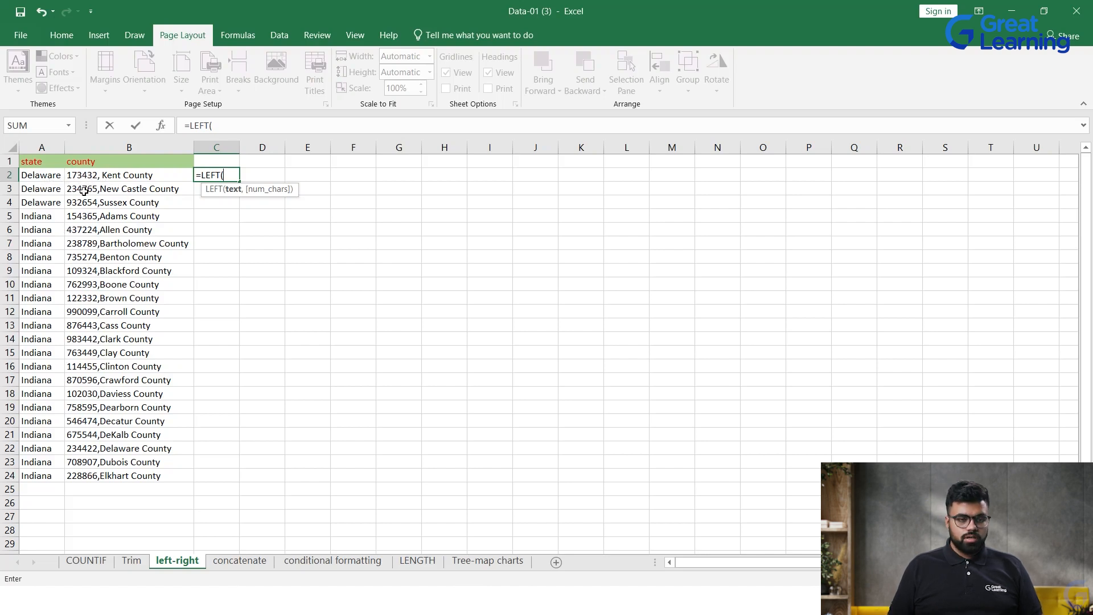
pyautogui.click(93, 176)
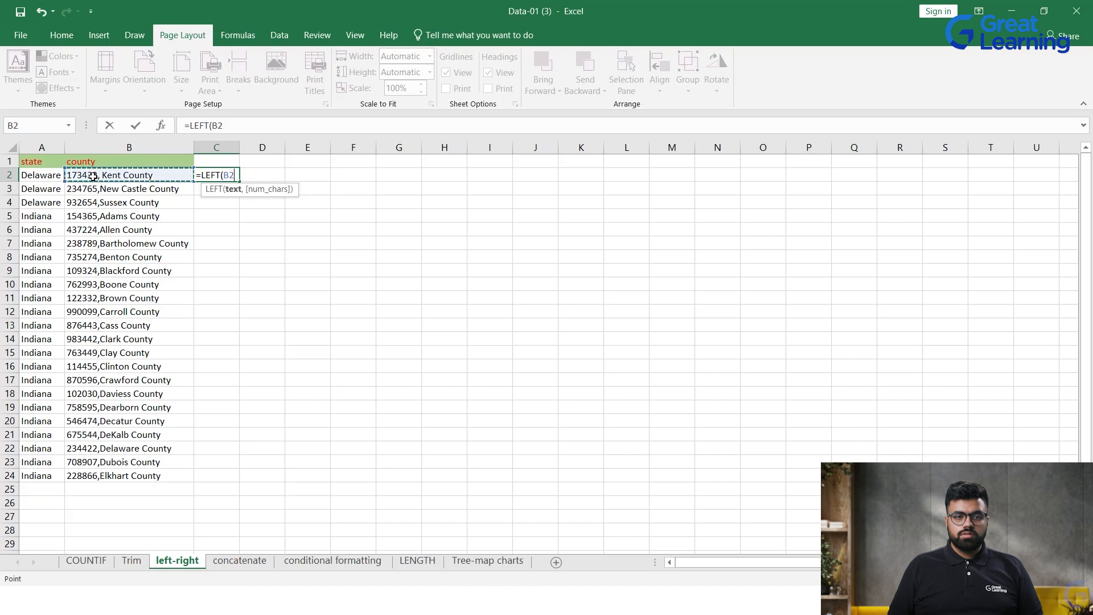
pyautogui.write(', 6)')
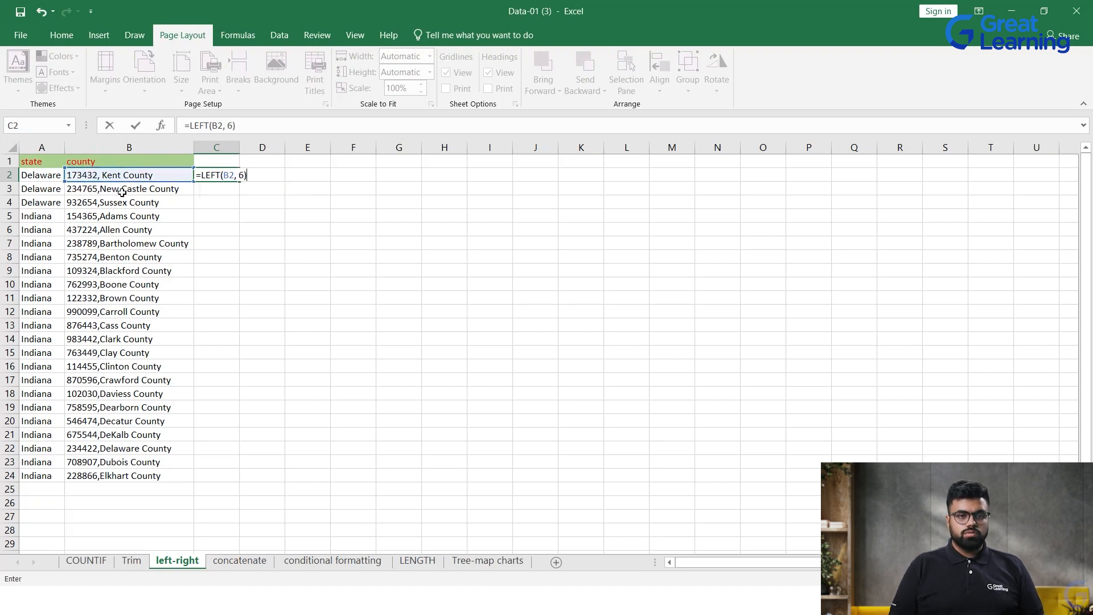
pyautogui.press('Return')
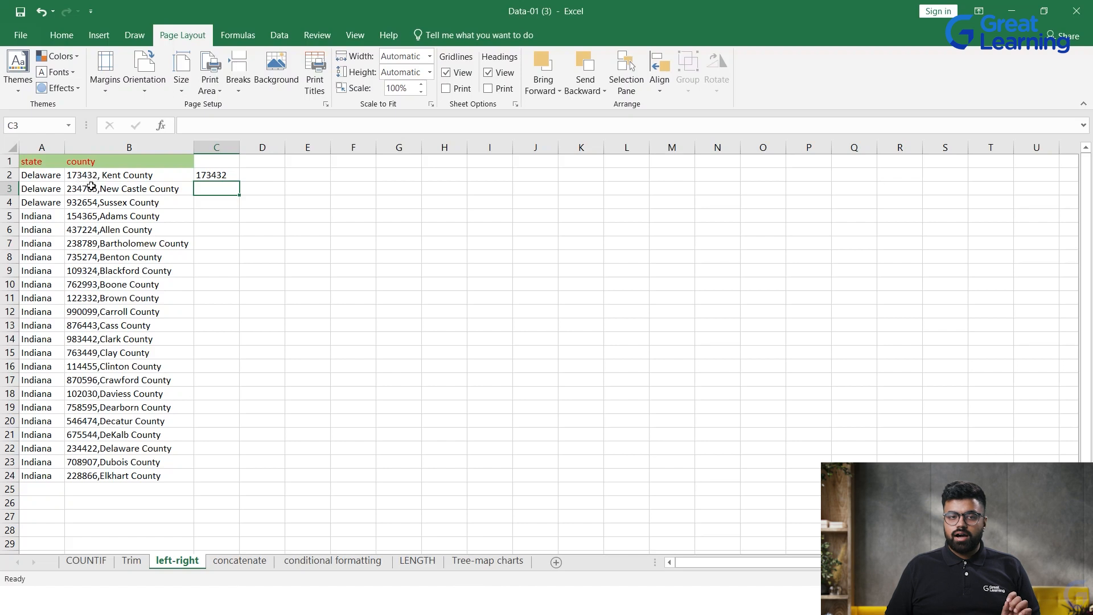
pyautogui.click(232, 174)
pyautogui.doubleClick(242, 183)
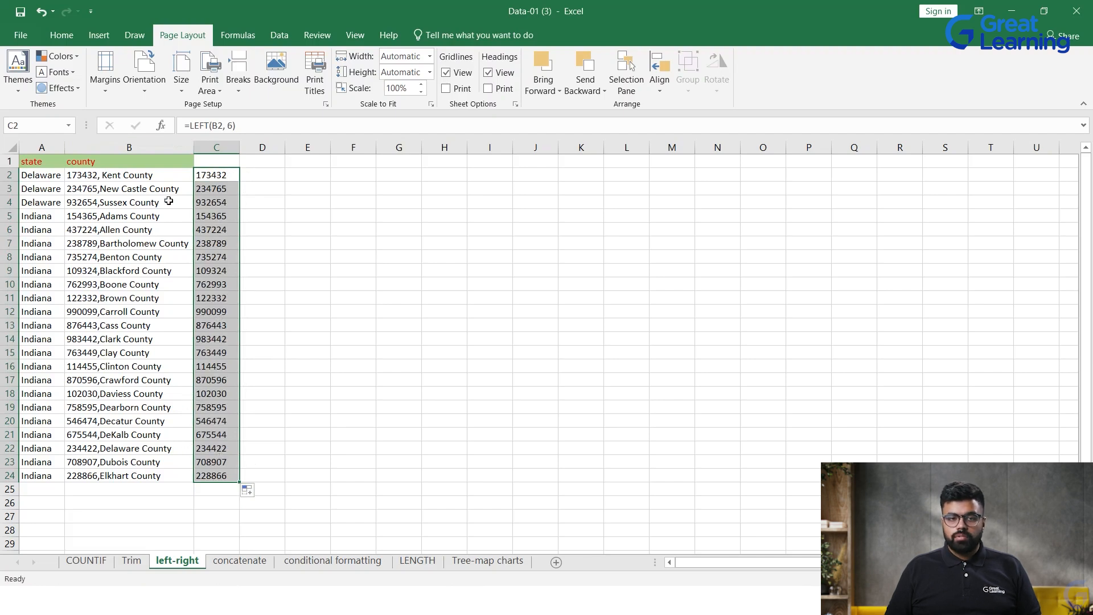
# Add the header "left" in C1 and the header "Right" in D1
pyautogui.click(209, 160)
pyautogui.write('left')
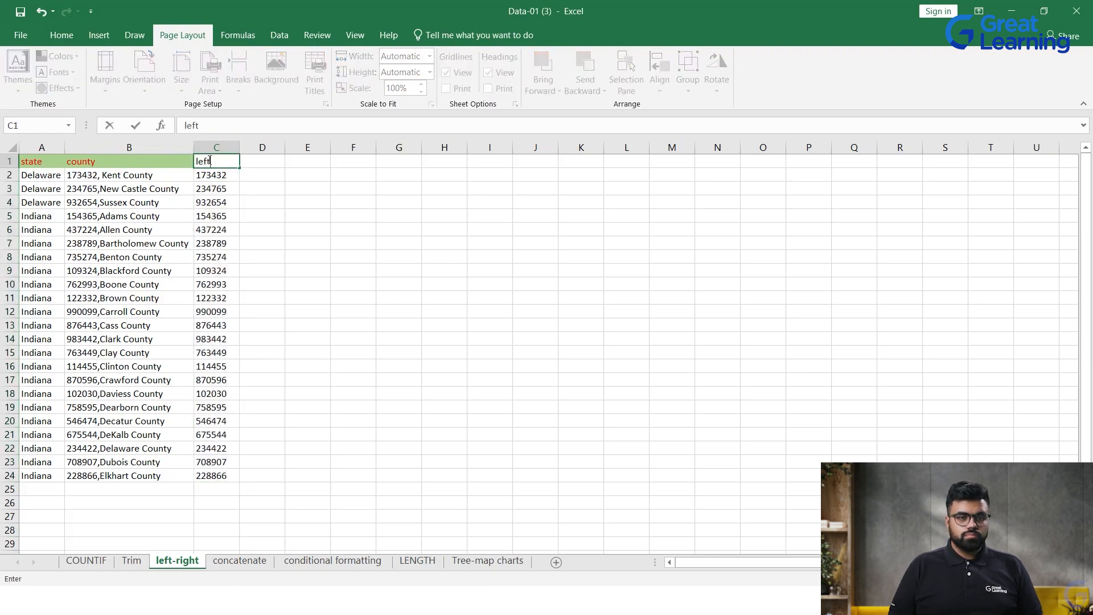
pyautogui.press('Tab')
pyautogui.write('Right')
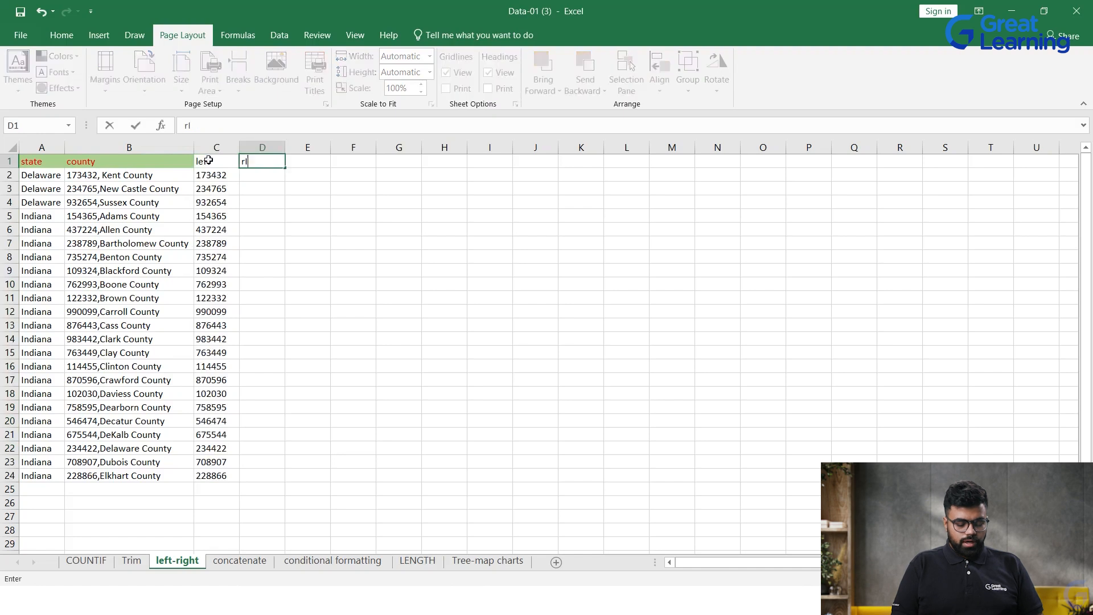
pyautogui.moveTo(131, 175); pyautogui.dragTo(197, 341)
pyautogui.moveTo(179, 468); pyautogui.dragTo(171, 481)
pyautogui.click(171, 481)
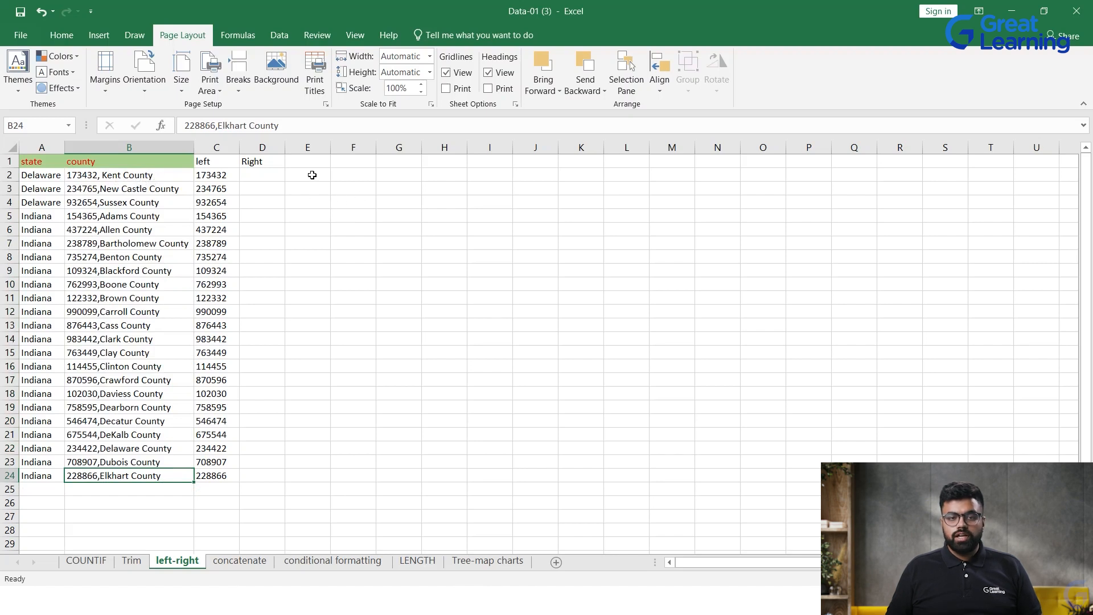
# Enter the formula =RIGHT(B2, 6) in cell D2 to extract the last six characters of the county entry
pyautogui.click(271, 176)
pyautogui.doubleClick(271, 176)
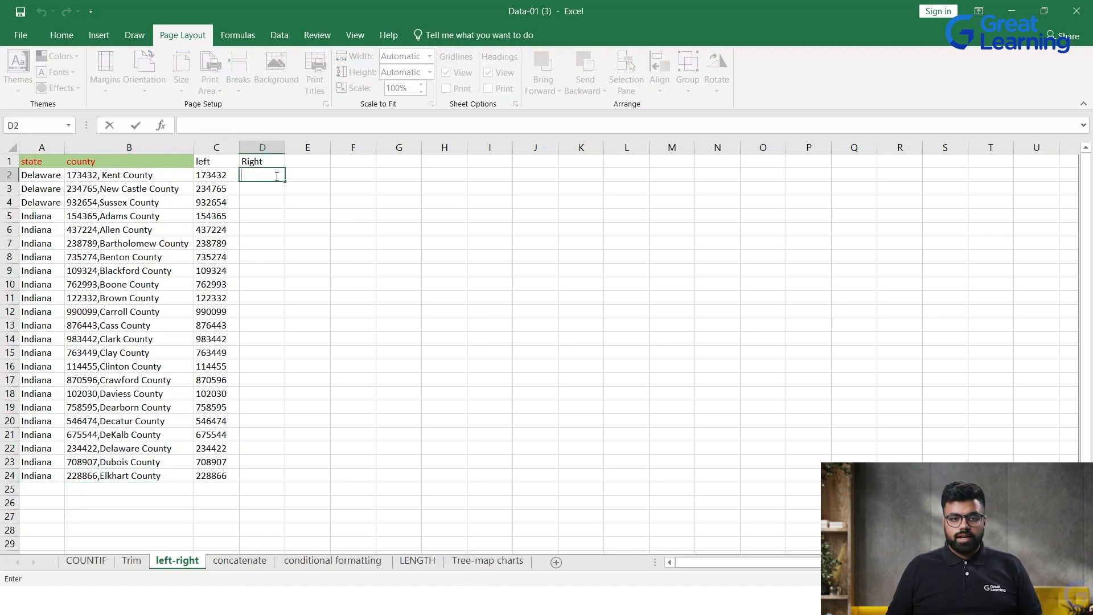
pyautogui.write('=Right(')
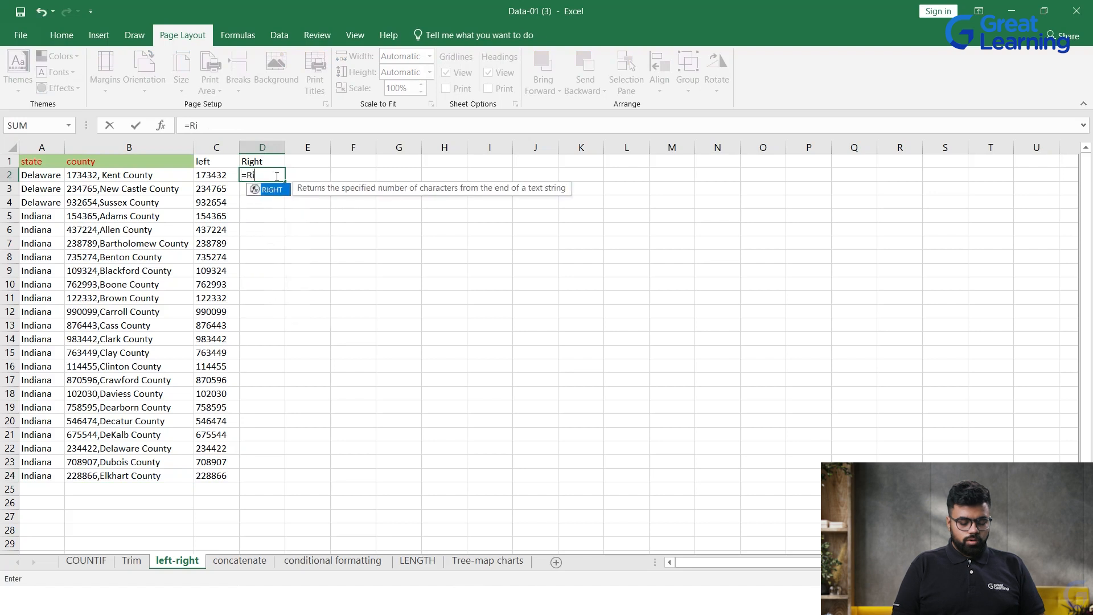
pyautogui.click(131, 178)
pyautogui.write(', 6)')
pyautogui.press('Return')
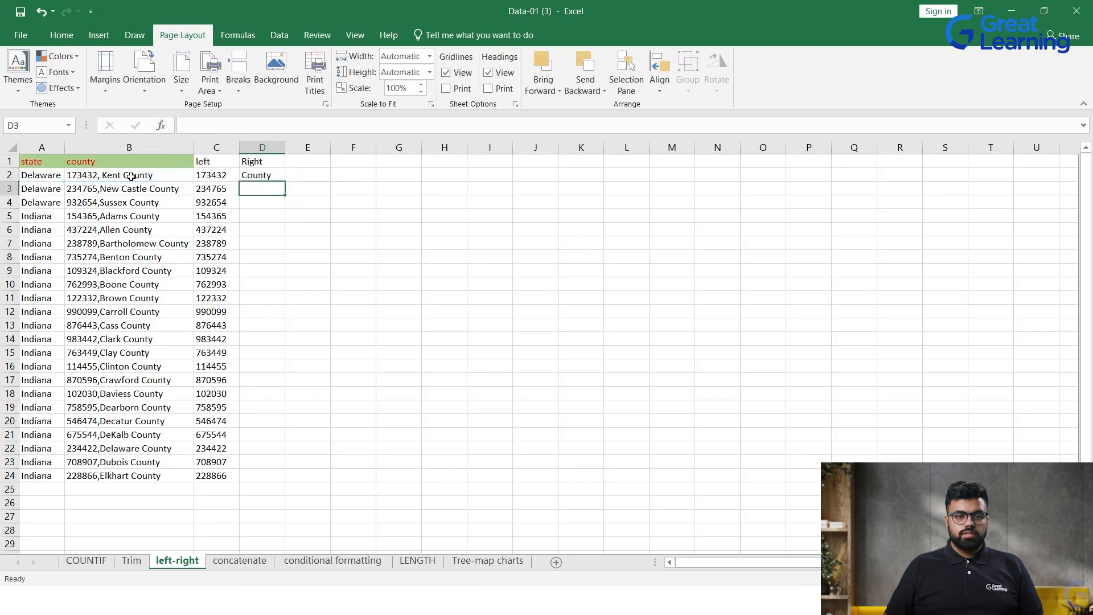
# Copy the RIGHT formula from D2 down to D24
pyautogui.click(249, 175)
pyautogui.moveTo(286, 181); pyautogui.dragTo(249, 478)
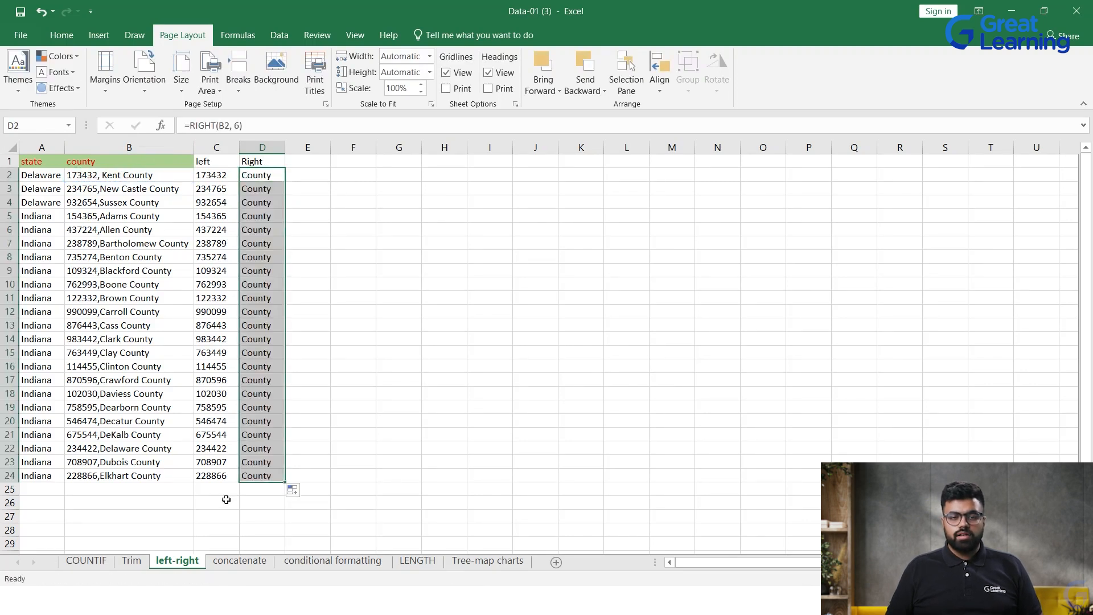
pyautogui.click(490, 393)
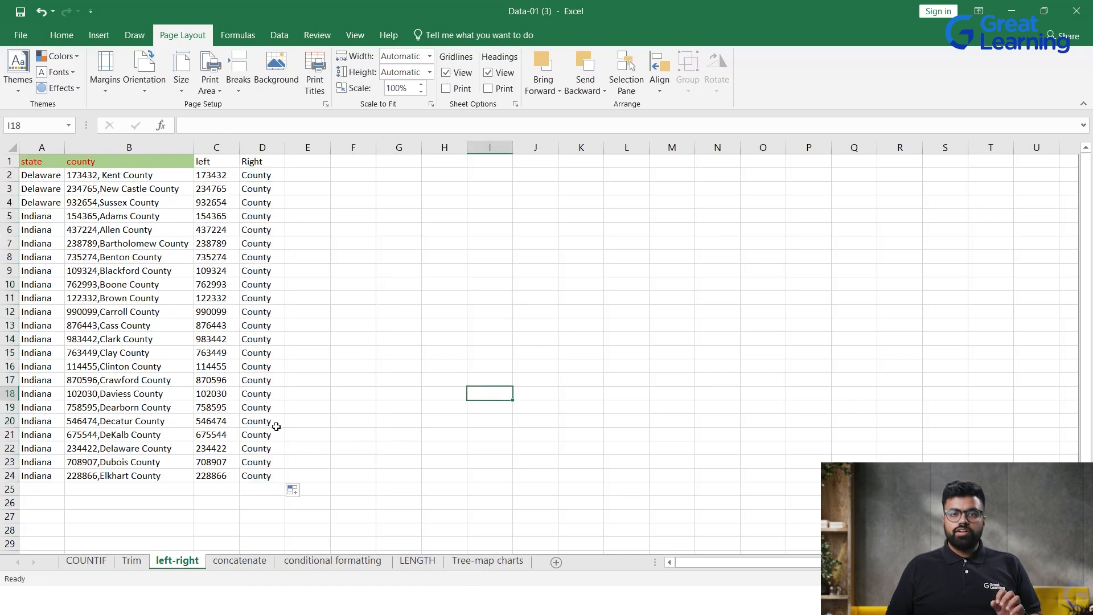
# Switch to the concatenate worksheet and begin a formula with =Con in D2 under the FULL NAME header
pyautogui.click(239, 561)
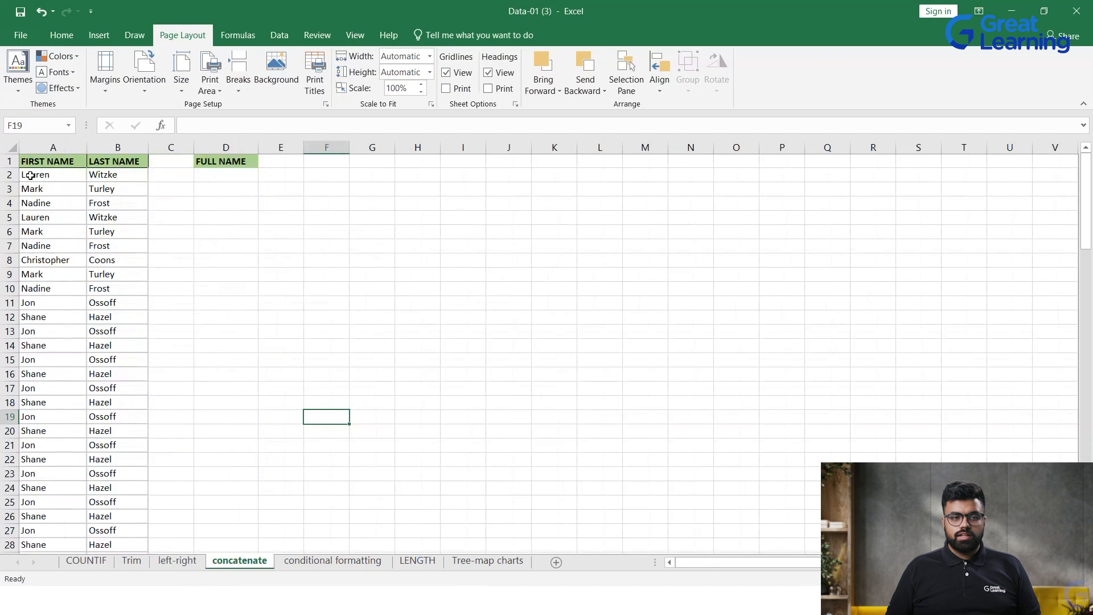
pyautogui.click(219, 174)
pyautogui.doubleClick(220, 174)
pyautogui.write('=Con')
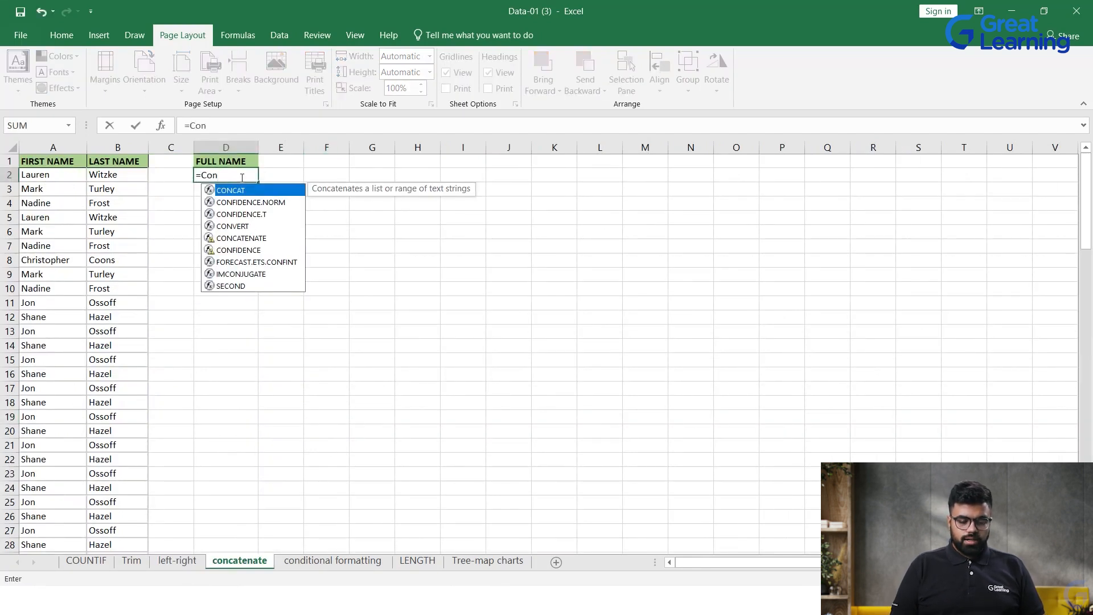
pyautogui.press('Escape')
pyautogui.press('Return')
pyautogui.click(212, 177)
pyautogui.doubleClick(216, 176)
pyautogui.press('Tab')
pyautogui.doubleClick(224, 176)
pyautogui.press('BackSpace')
pyautogui.press('BackSpace')
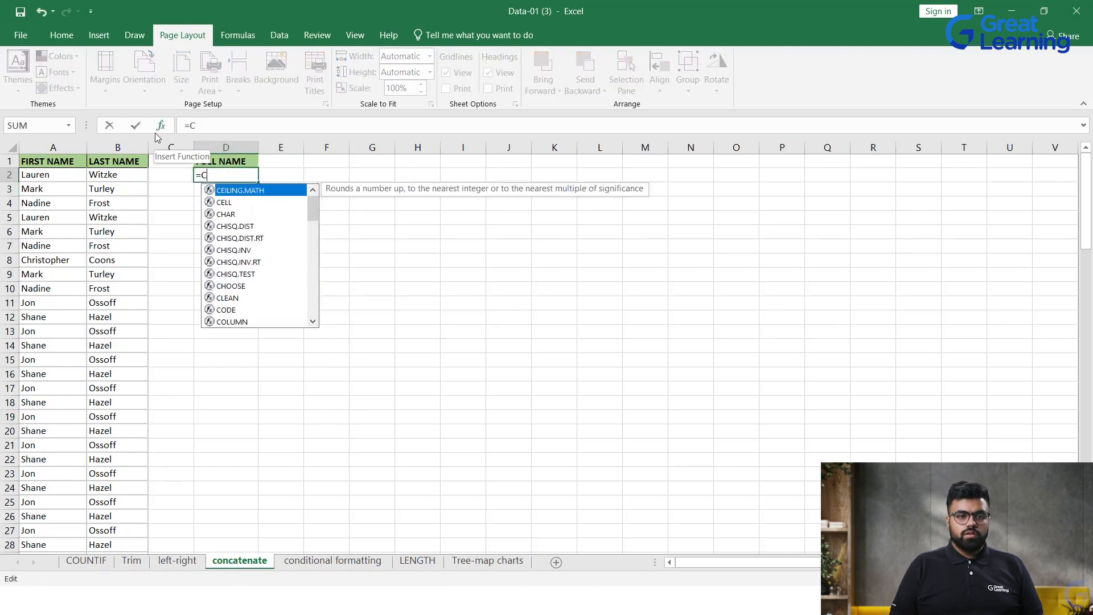
pyautogui.write('on')
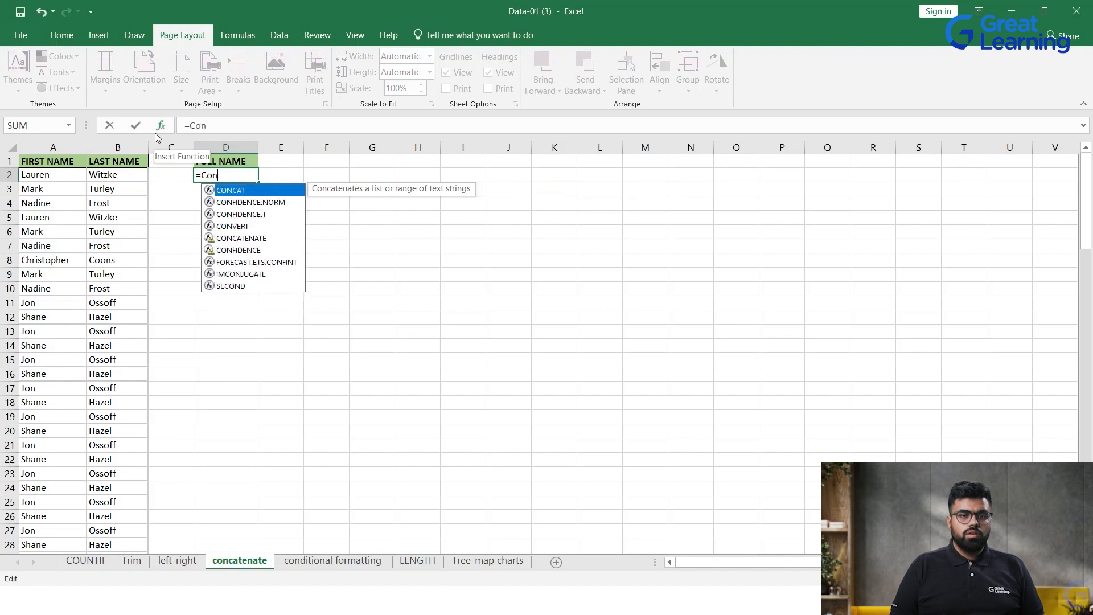
# Complete the D2 formula as =CONCAT(A2,B2) to join the first and last names, and select the result cell
pyautogui.press('Tab')
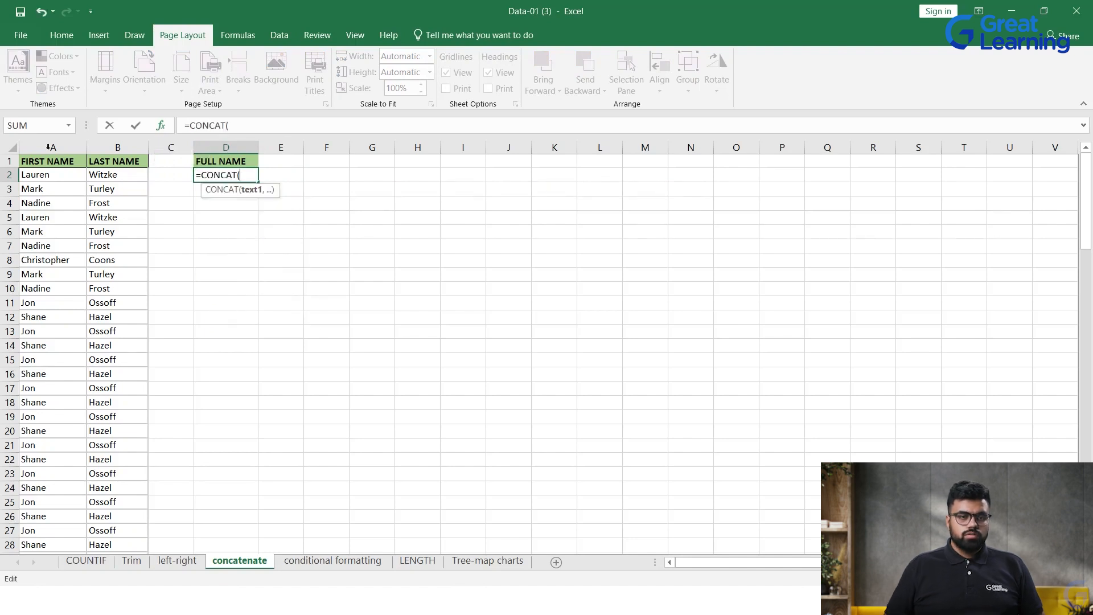
pyautogui.click(31, 180)
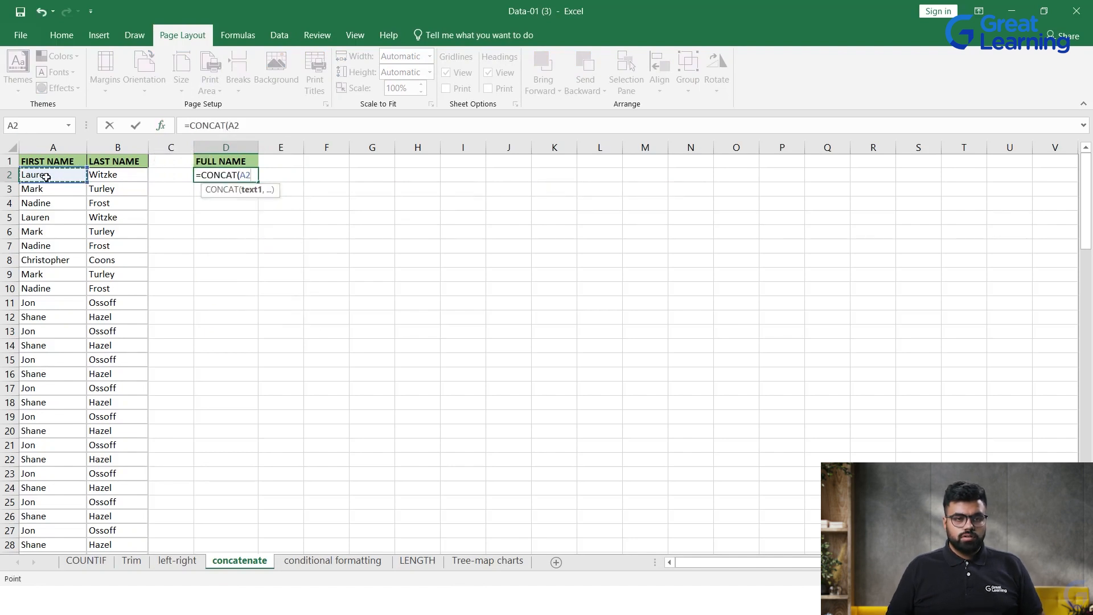
pyautogui.click(138, 176)
pyautogui.click(64, 174)
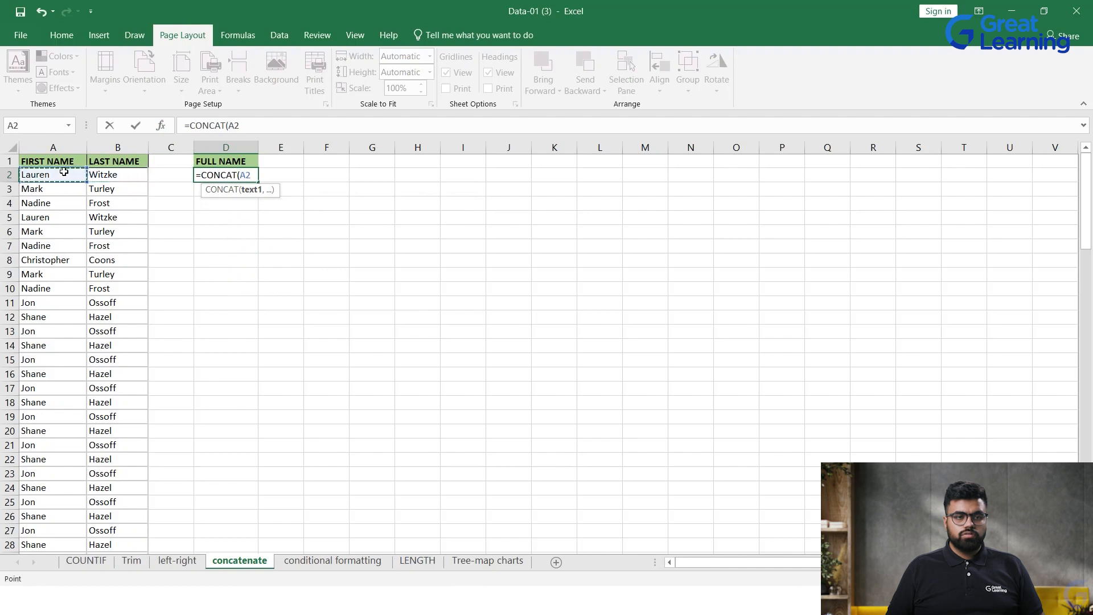
pyautogui.write(',')
pyautogui.click(118, 176)
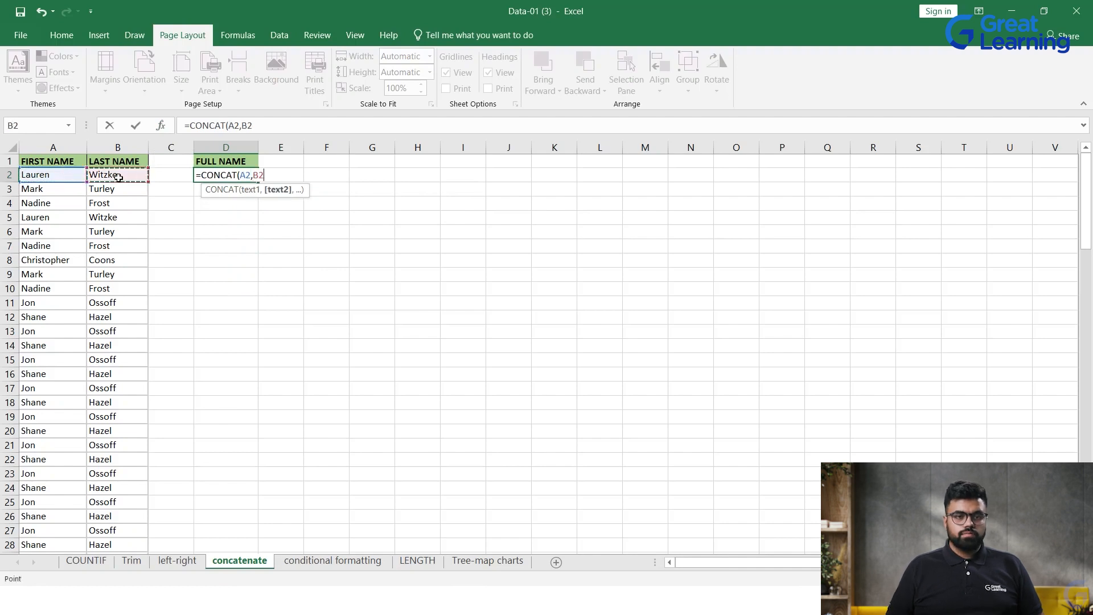
pyautogui.write(')')
pyautogui.press('Return')
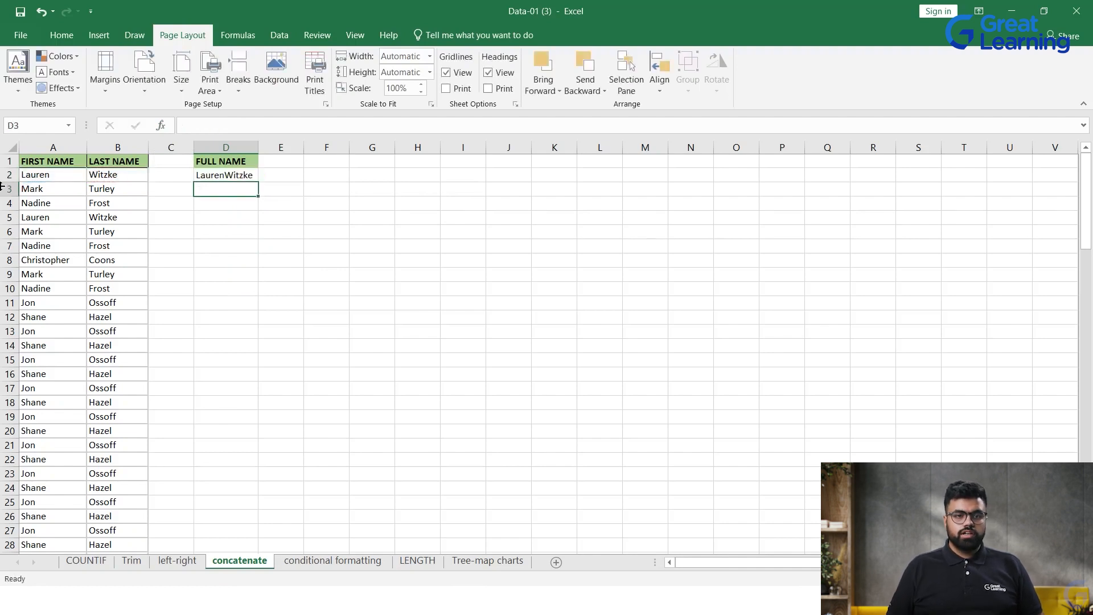
pyautogui.click(216, 178)
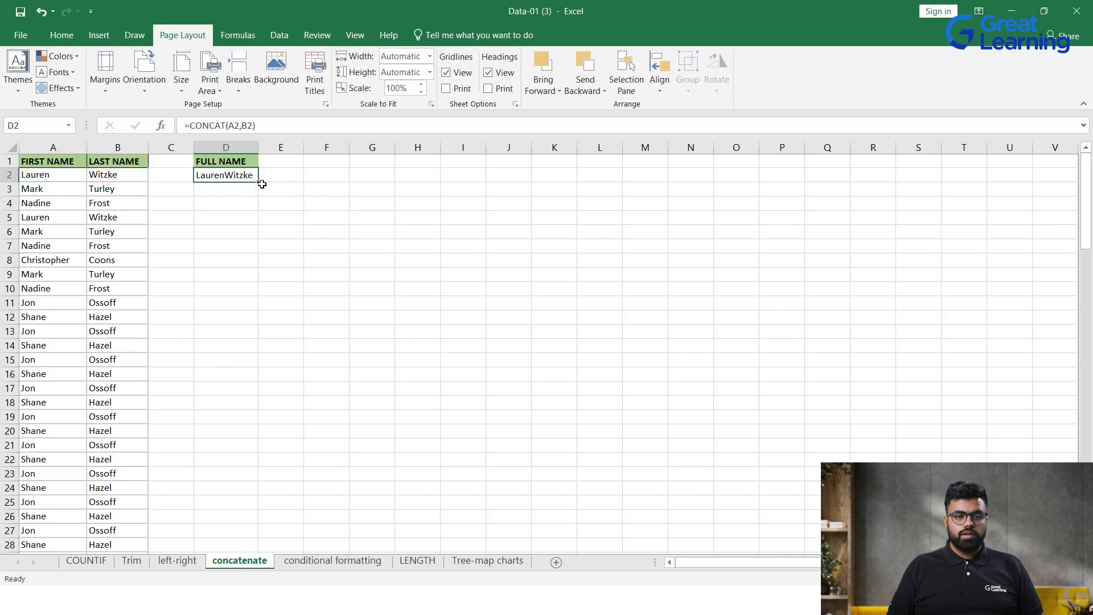
# Copy the CONCAT formula from D2 down the FULL NAME column for all listed names
pyautogui.moveTo(257, 180); pyautogui.dragTo(279, 538)
pyautogui.scroll(15, 241, 401)
pyautogui.scroll(11, 241, 401)
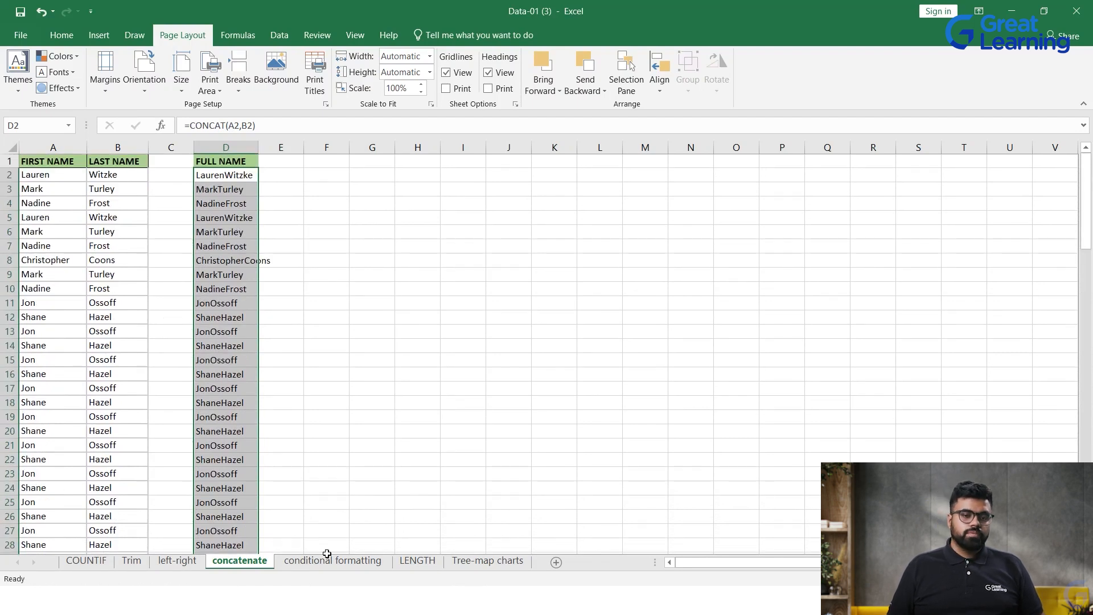
# Switch to the LENGTH worksheet and enter =LEN(A2) in C2 to count the characters in the first movie title
pyautogui.click(419, 562)
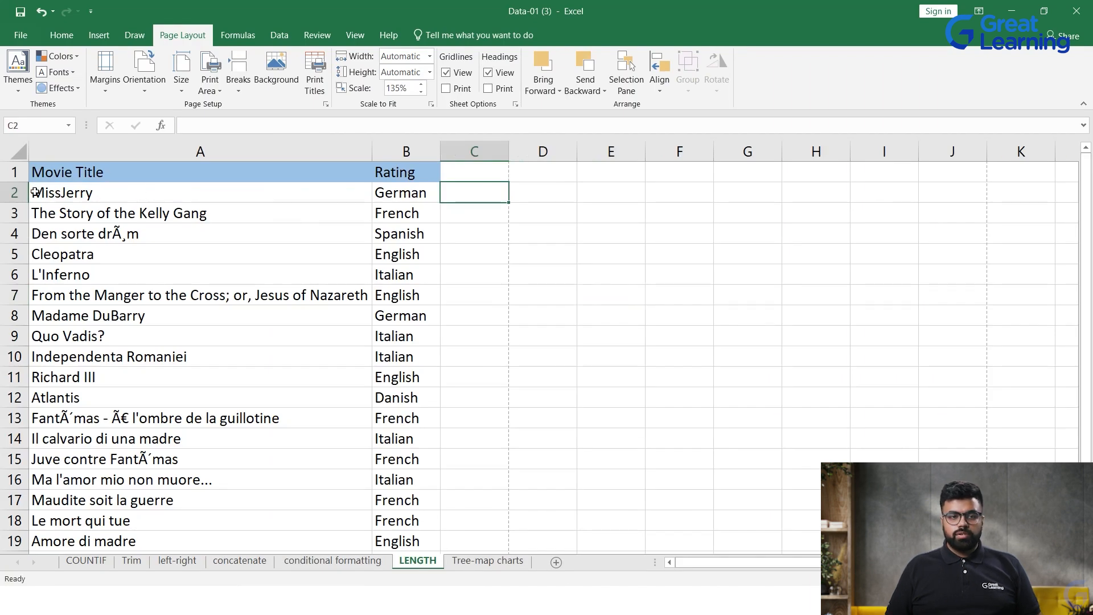
pyautogui.click(147, 196)
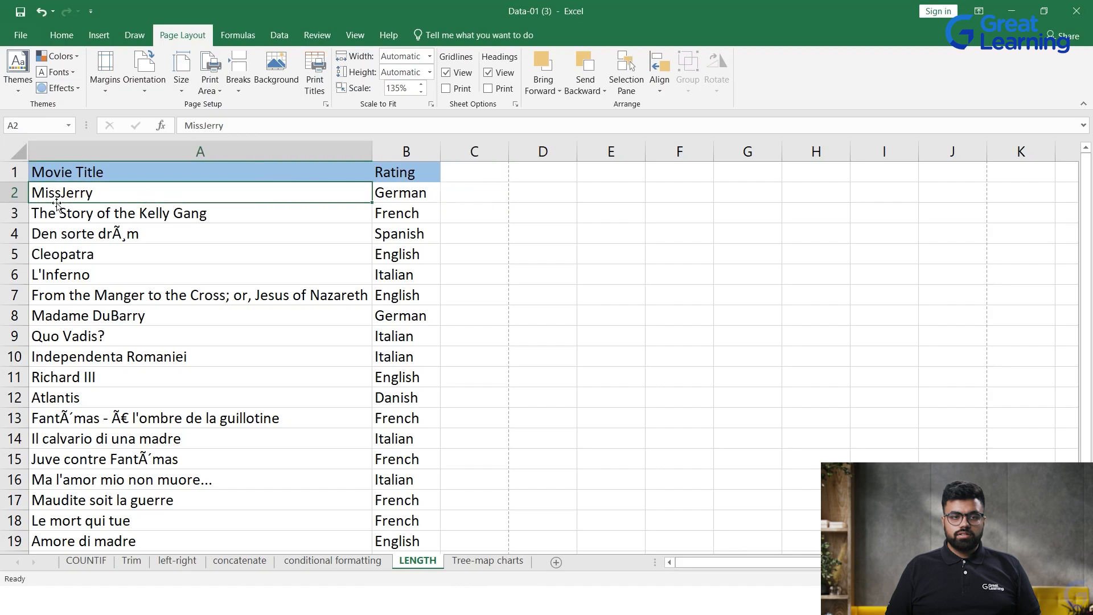
pyautogui.click(465, 195)
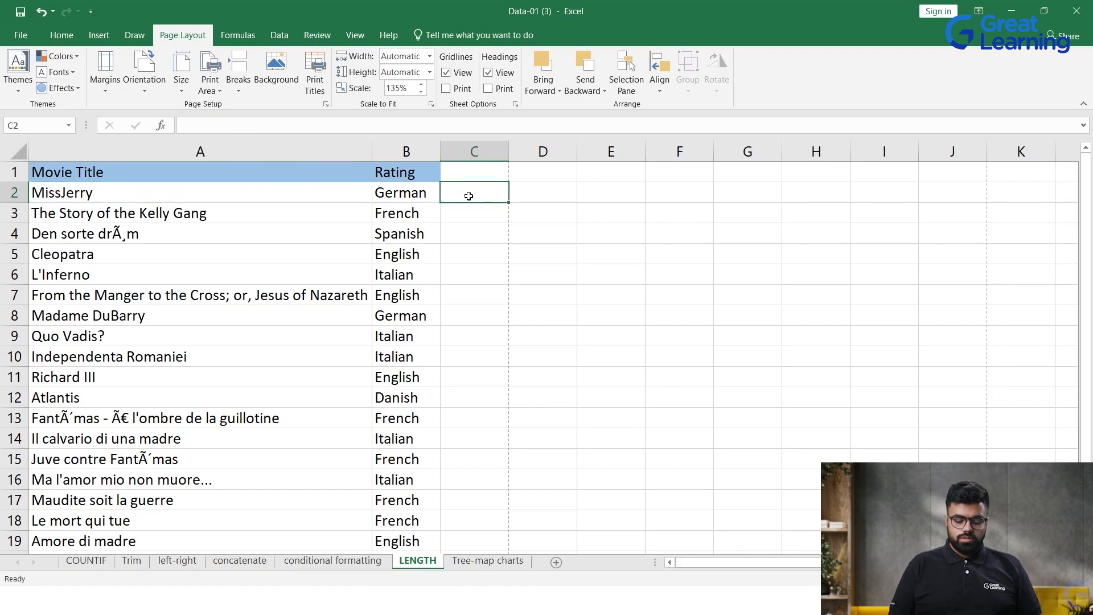
pyautogui.write('=len')
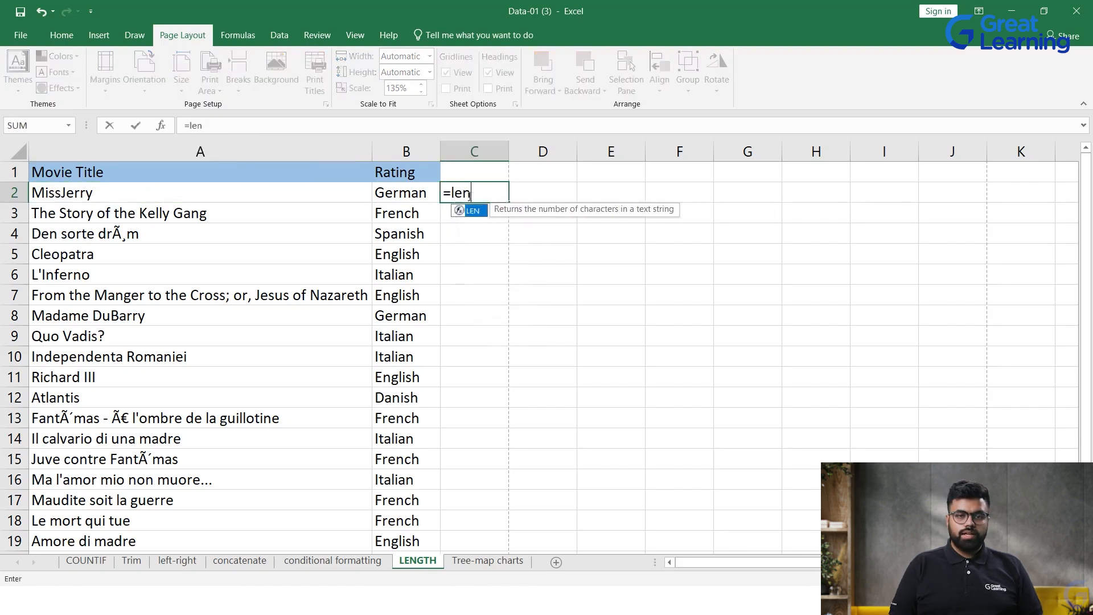
pyautogui.press('Tab')
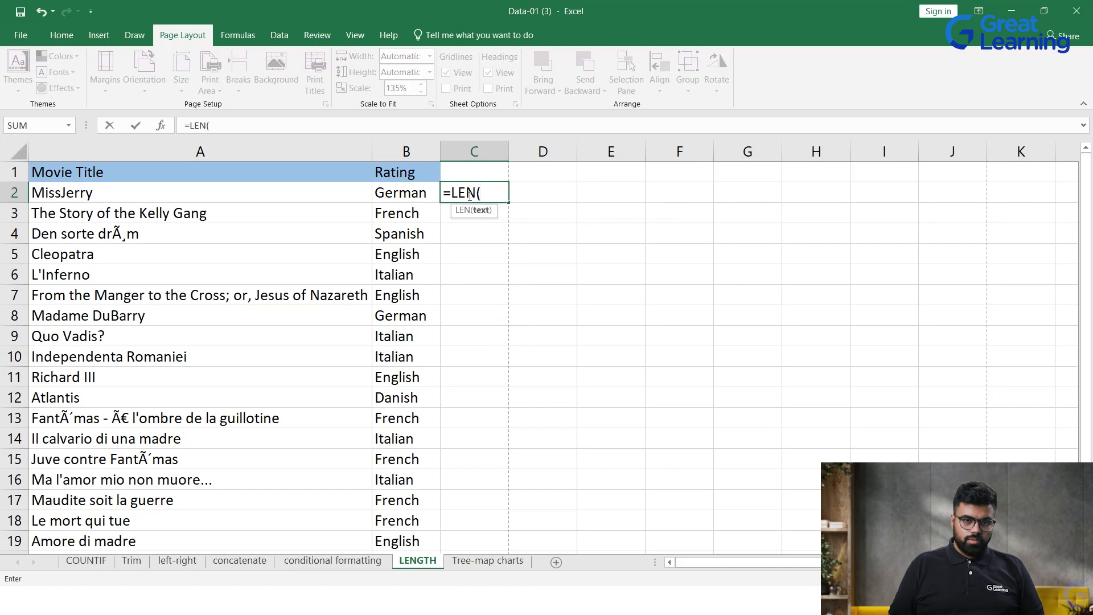
pyautogui.click(234, 193)
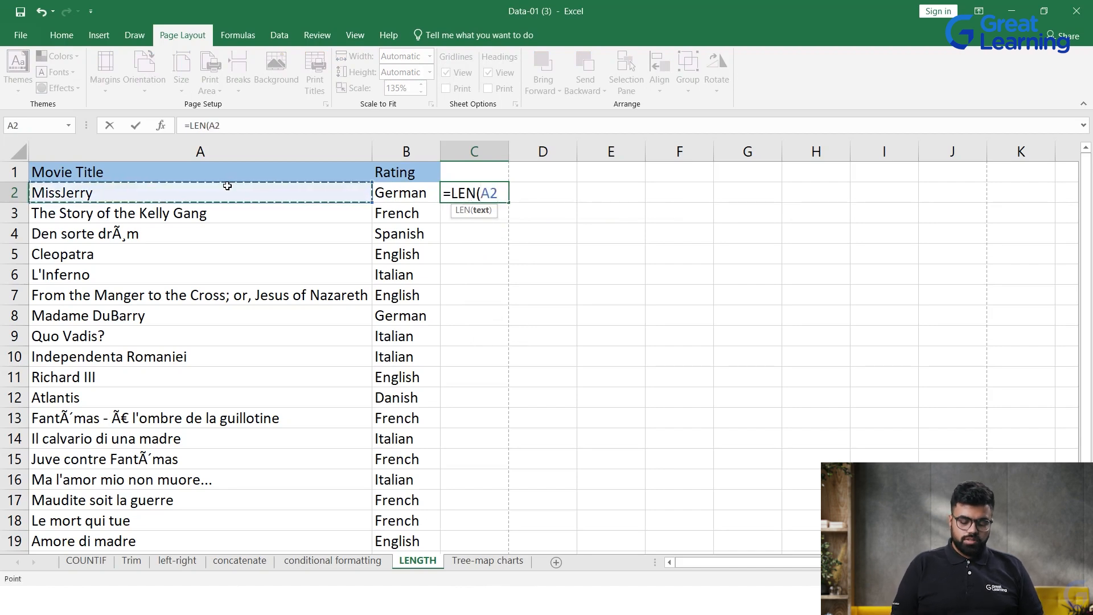
pyautogui.write(')')
pyautogui.press('Return')
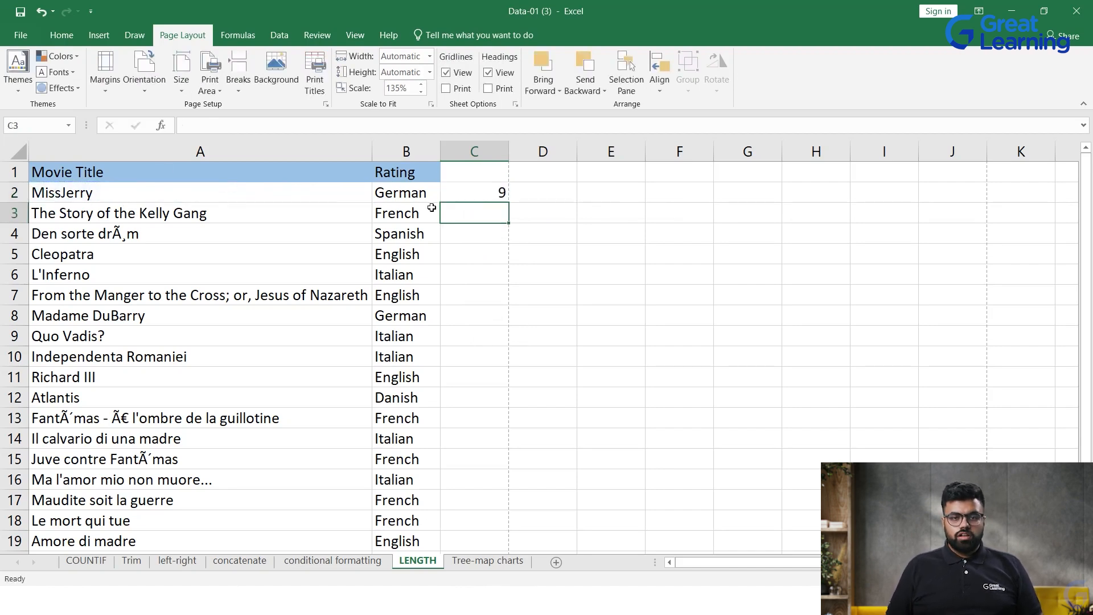
# Copy the LEN formula from C2 down to C22
pyautogui.click(474, 196)
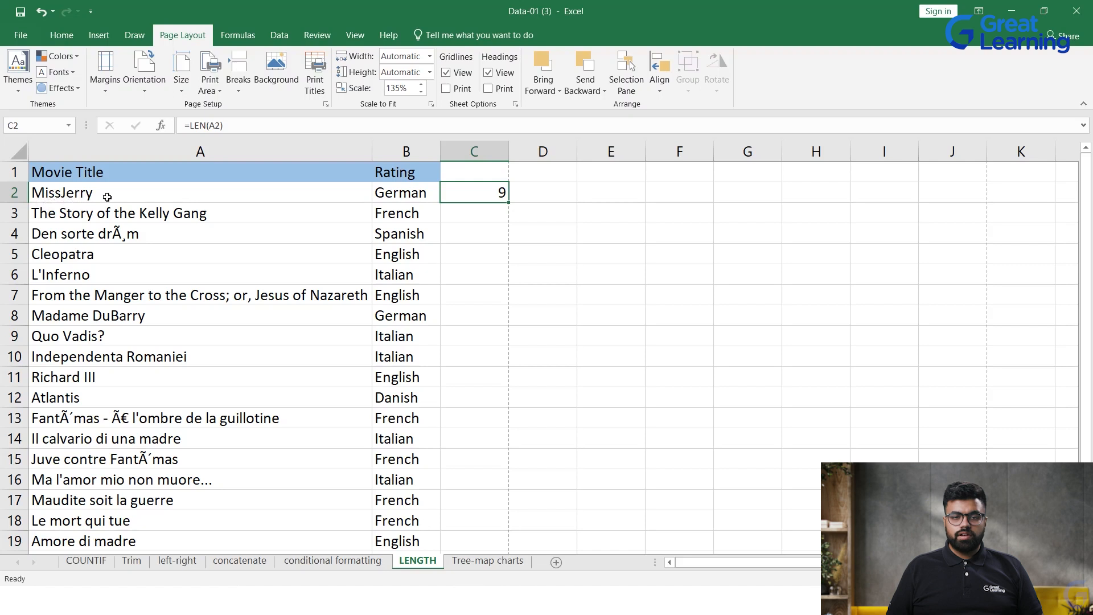
pyautogui.click(541, 216)
pyautogui.click(480, 200)
pyautogui.moveTo(509, 206); pyautogui.dragTo(475, 531)
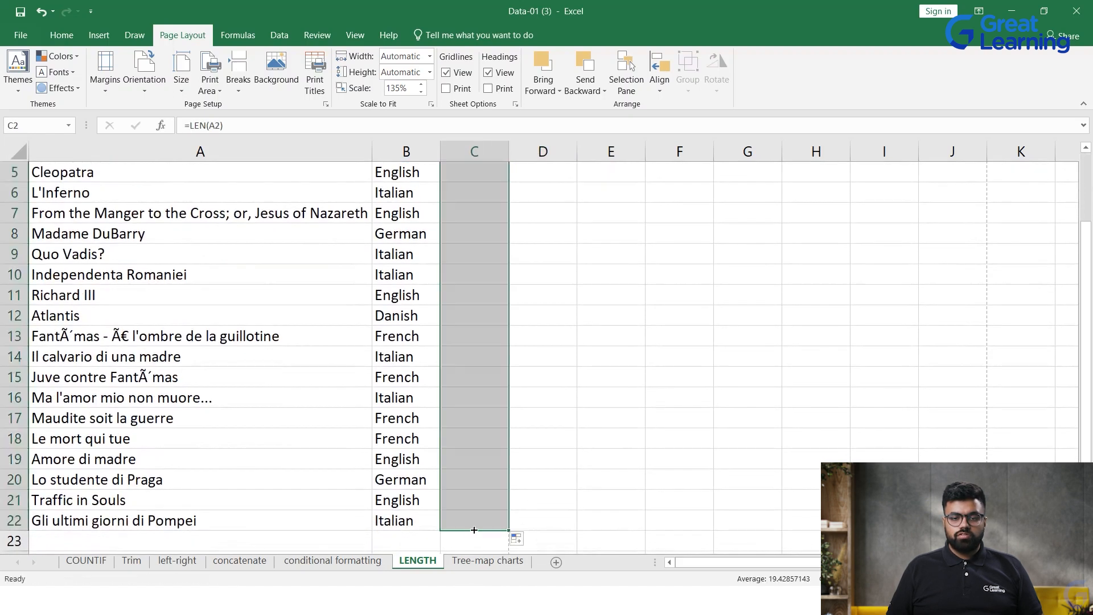
pyautogui.scroll(2, 510, 439)
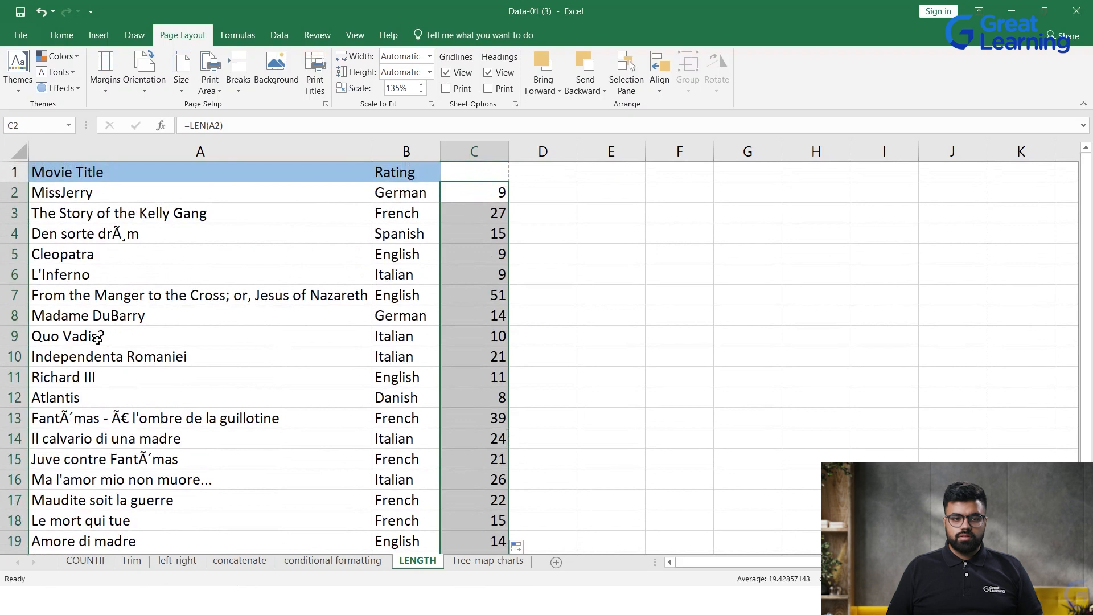
# Add a trailing space to the Atlantis title in A12 and select its character count in C12
pyautogui.doubleClick(85, 392)
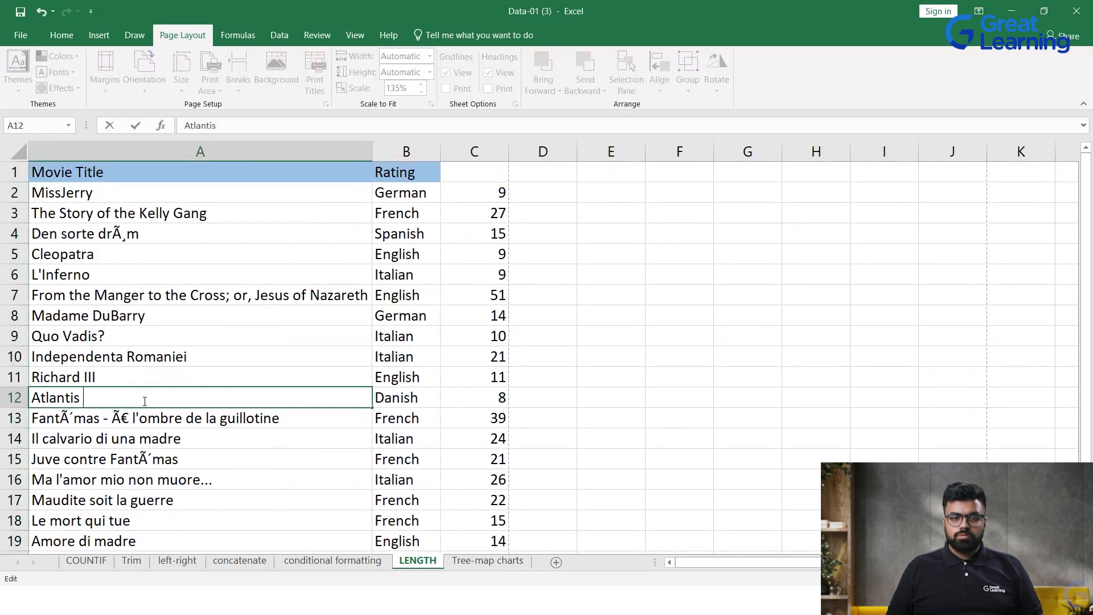
pyautogui.click(605, 418)
pyautogui.click(501, 403)
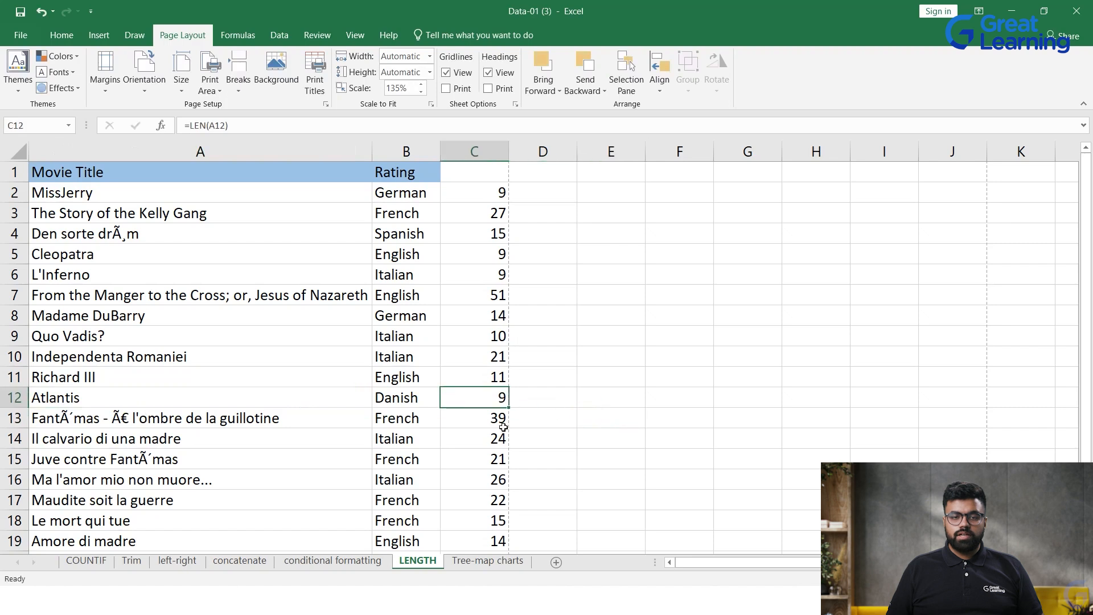